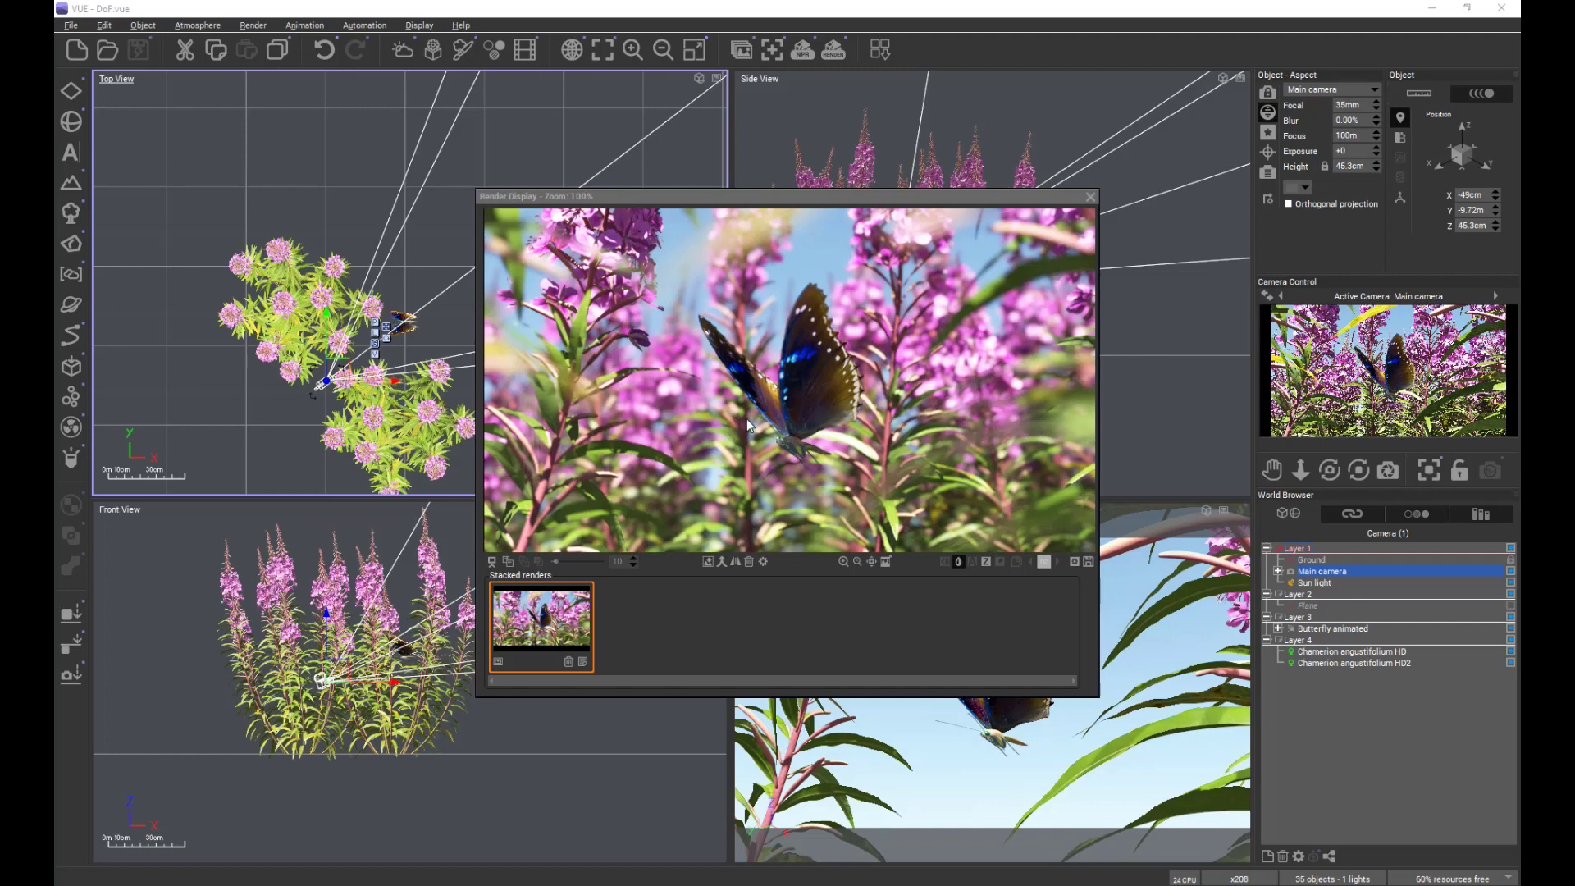
# Step: Close the finished butterfly render preview window to get back to the four viewports
pyautogui.click(1091, 198)
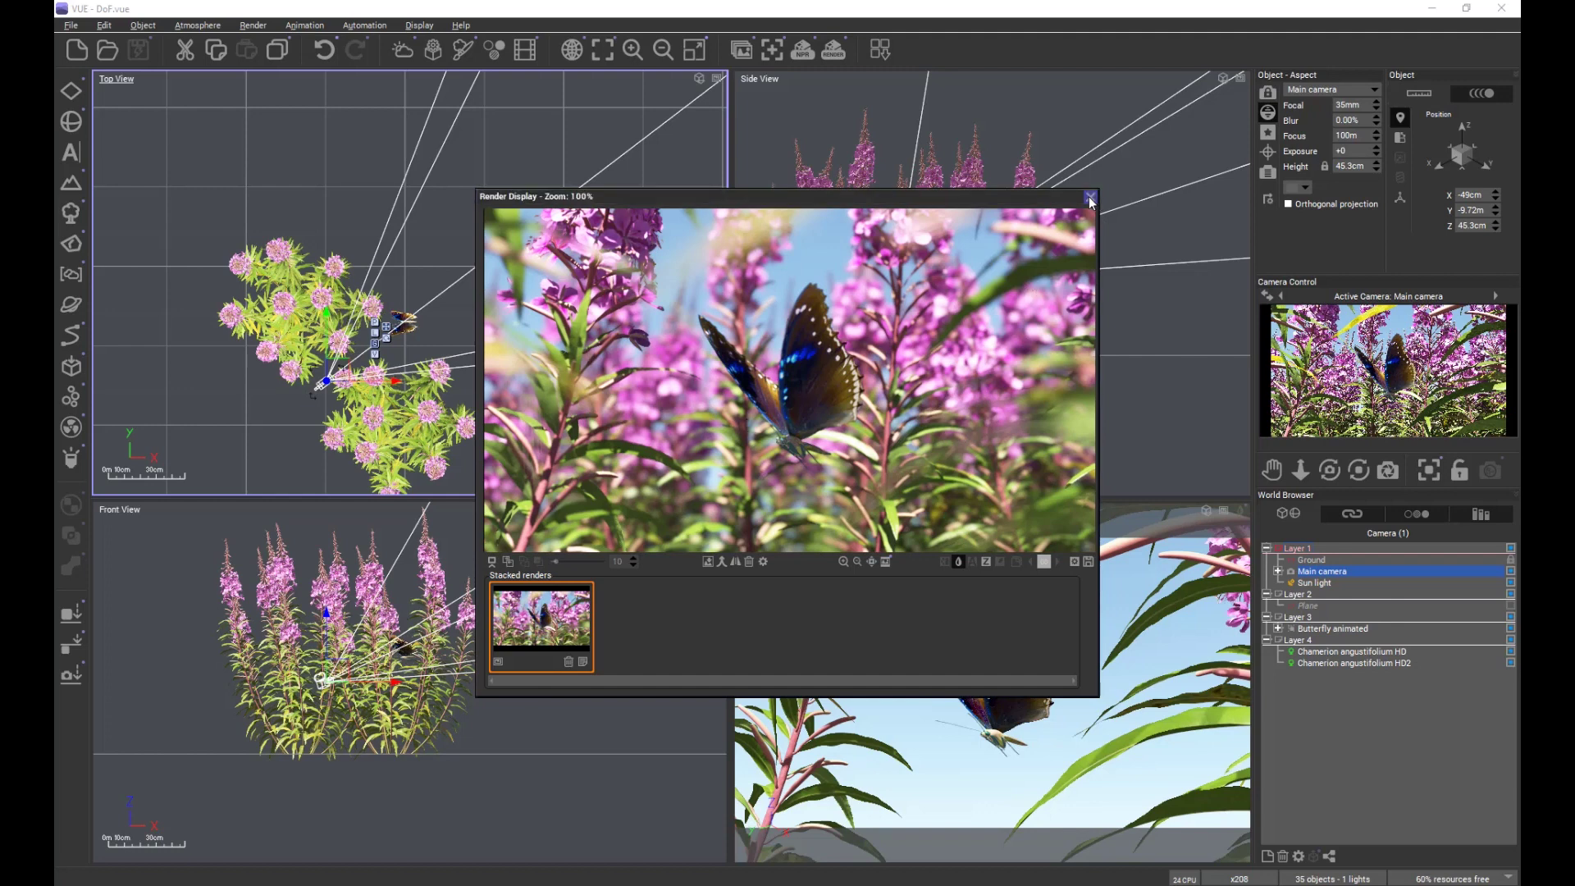
pyautogui.click(1091, 199)
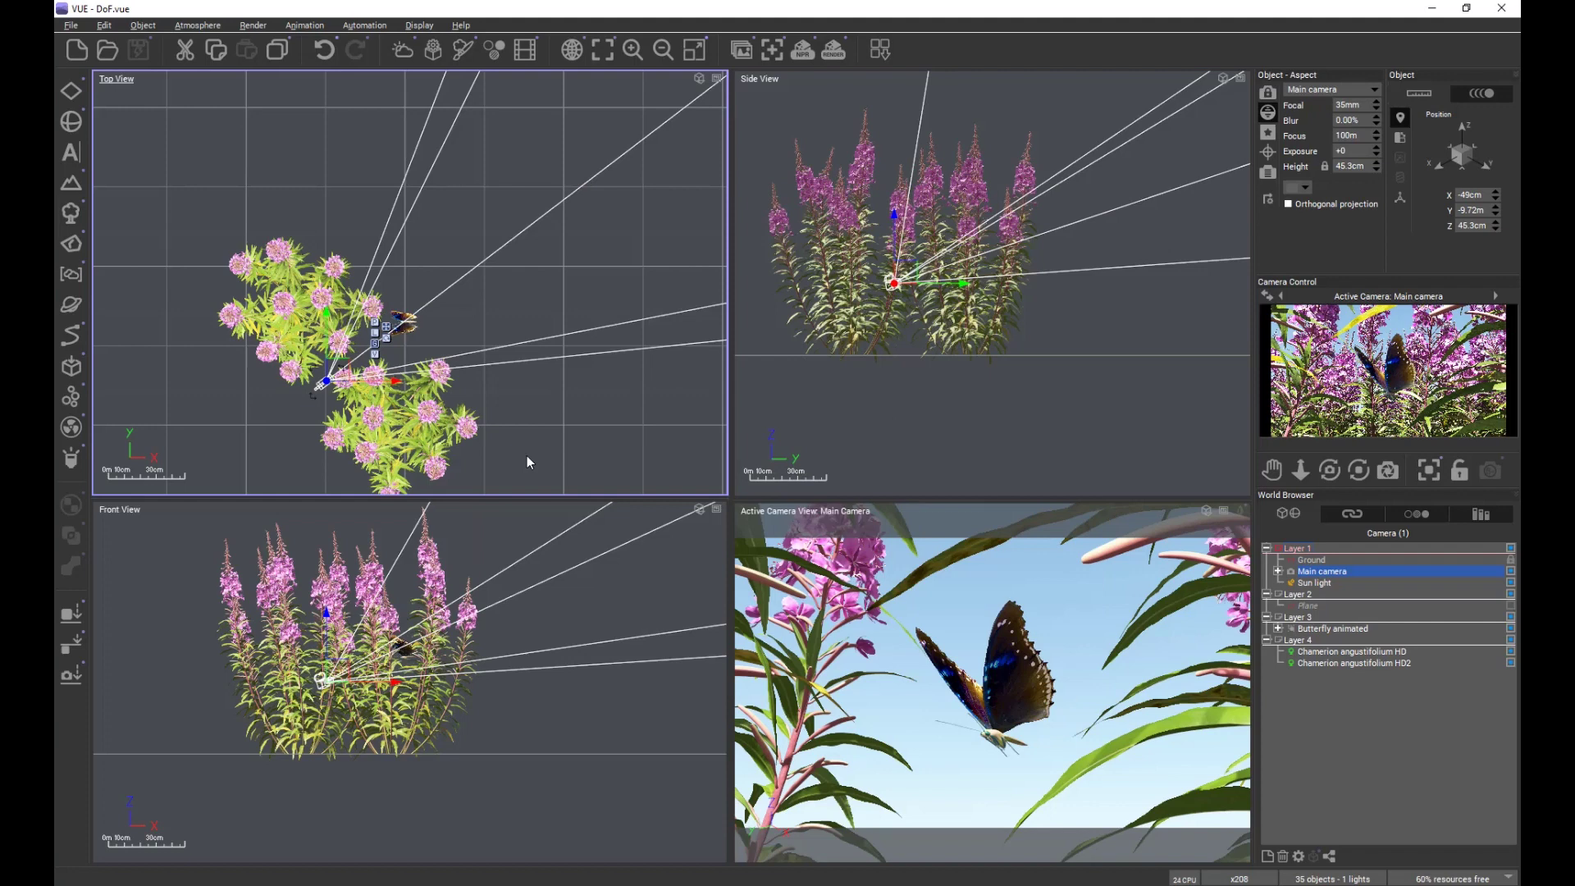
pyautogui.moveTo(560, 450); pyautogui.dragTo(494, 402, button='right')
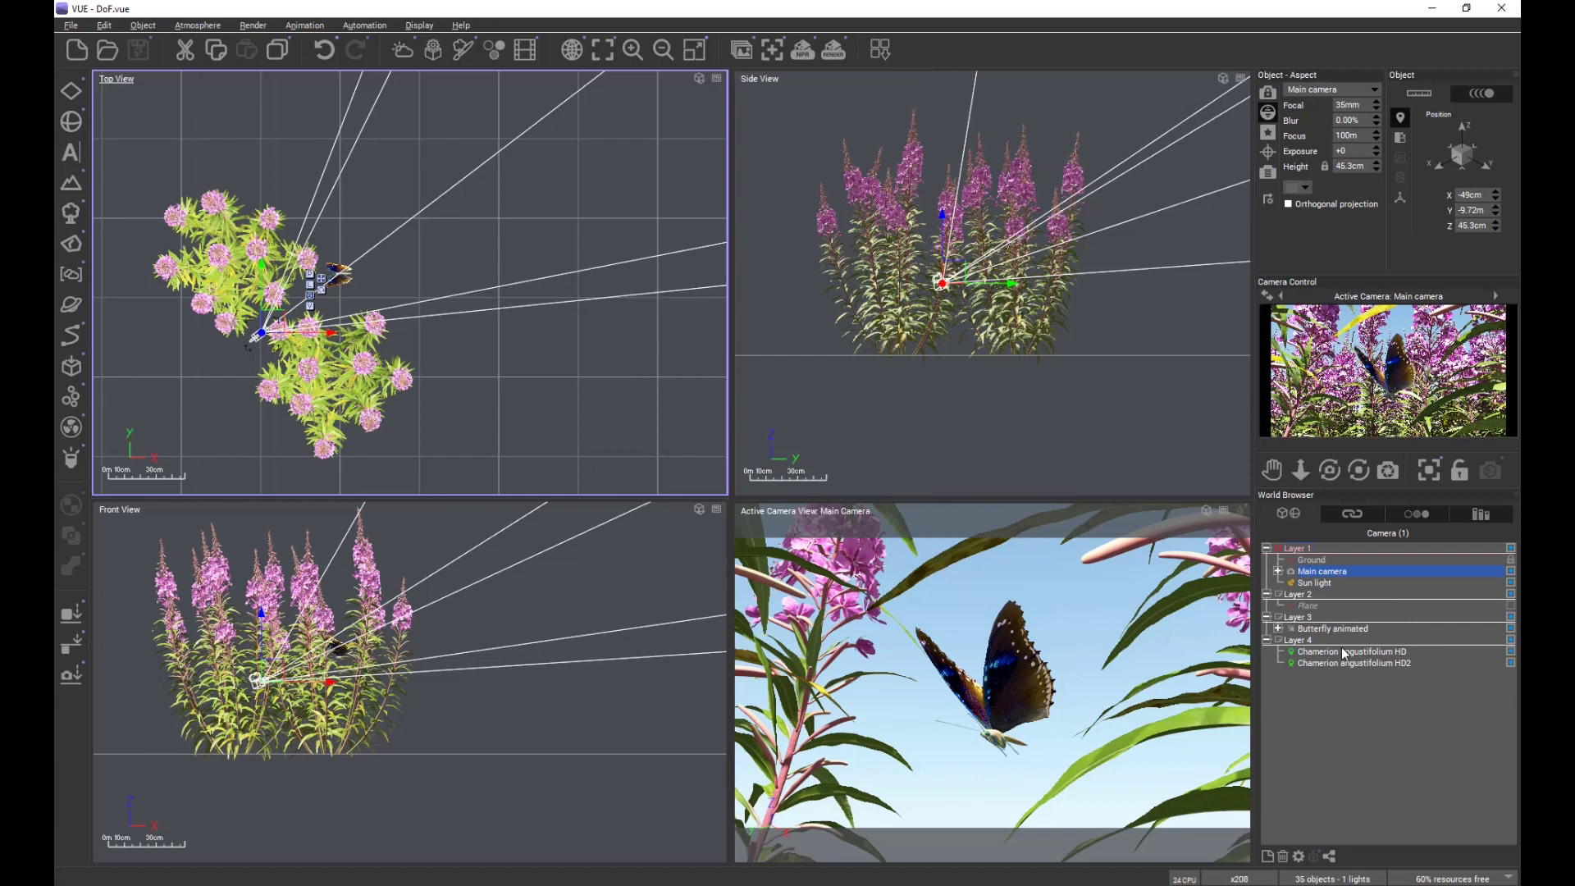
pyautogui.click(1309, 605)
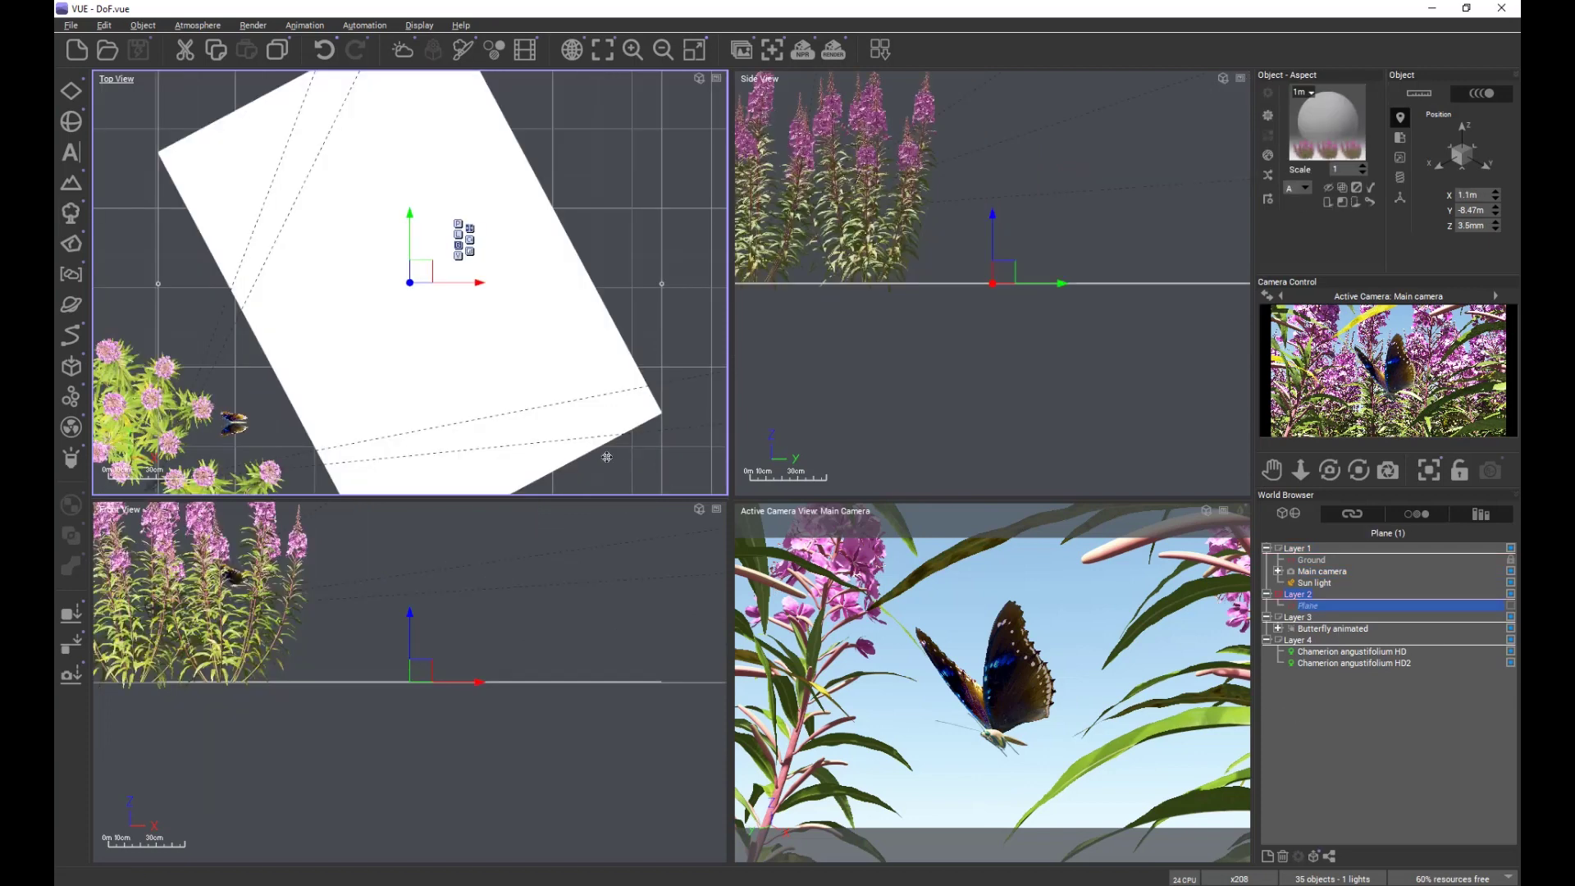
pyautogui.rightClick(1327, 116)
pyautogui.click(1359, 127)
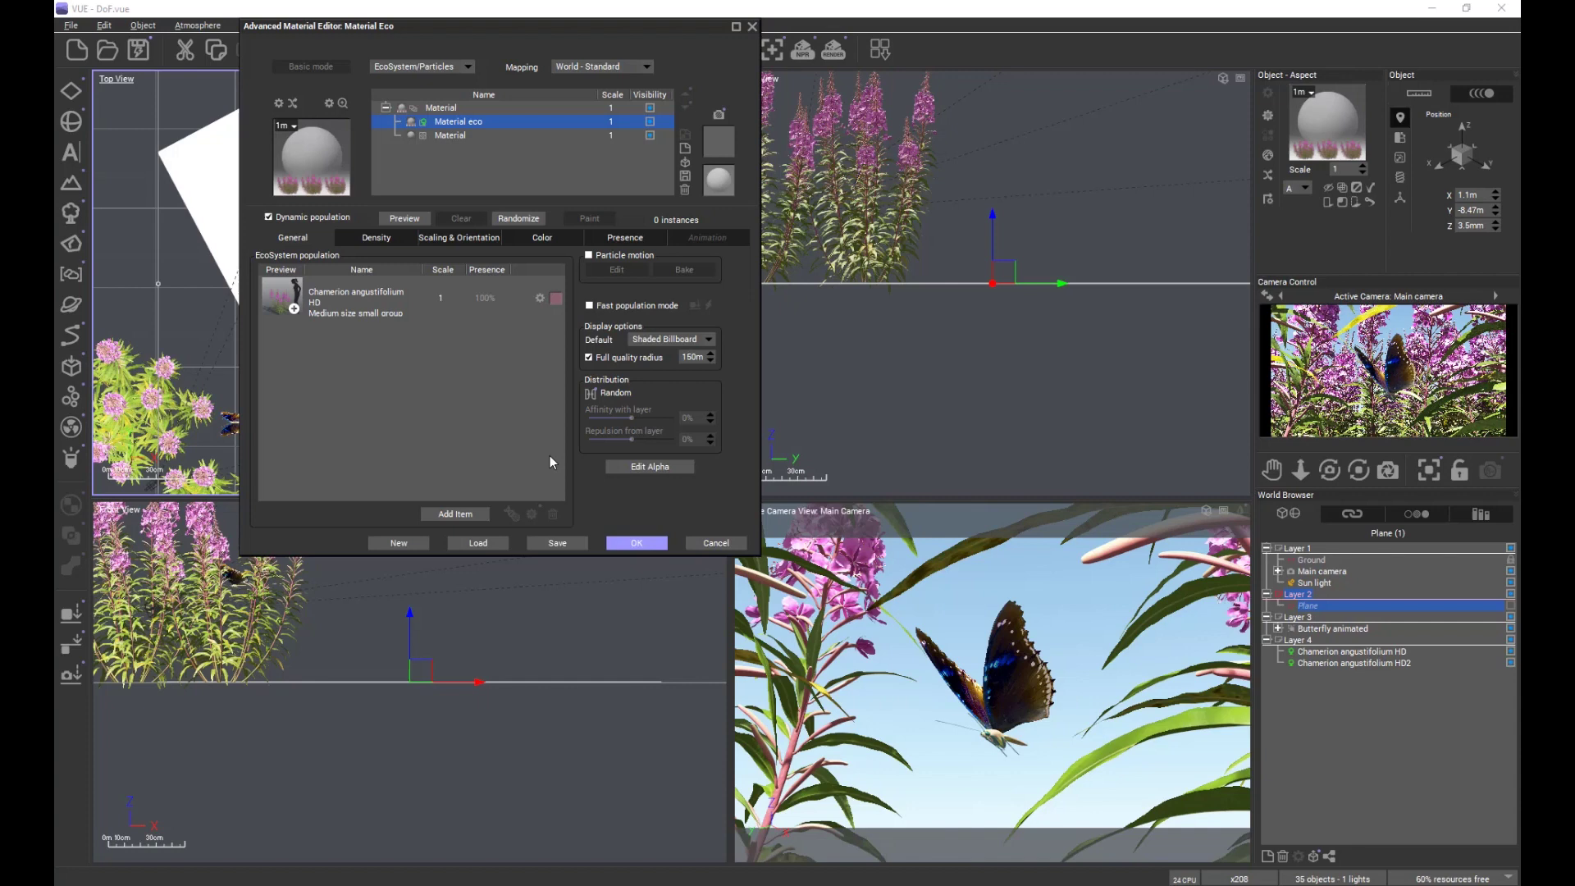
pyautogui.click(714, 543)
pyautogui.click(1362, 716)
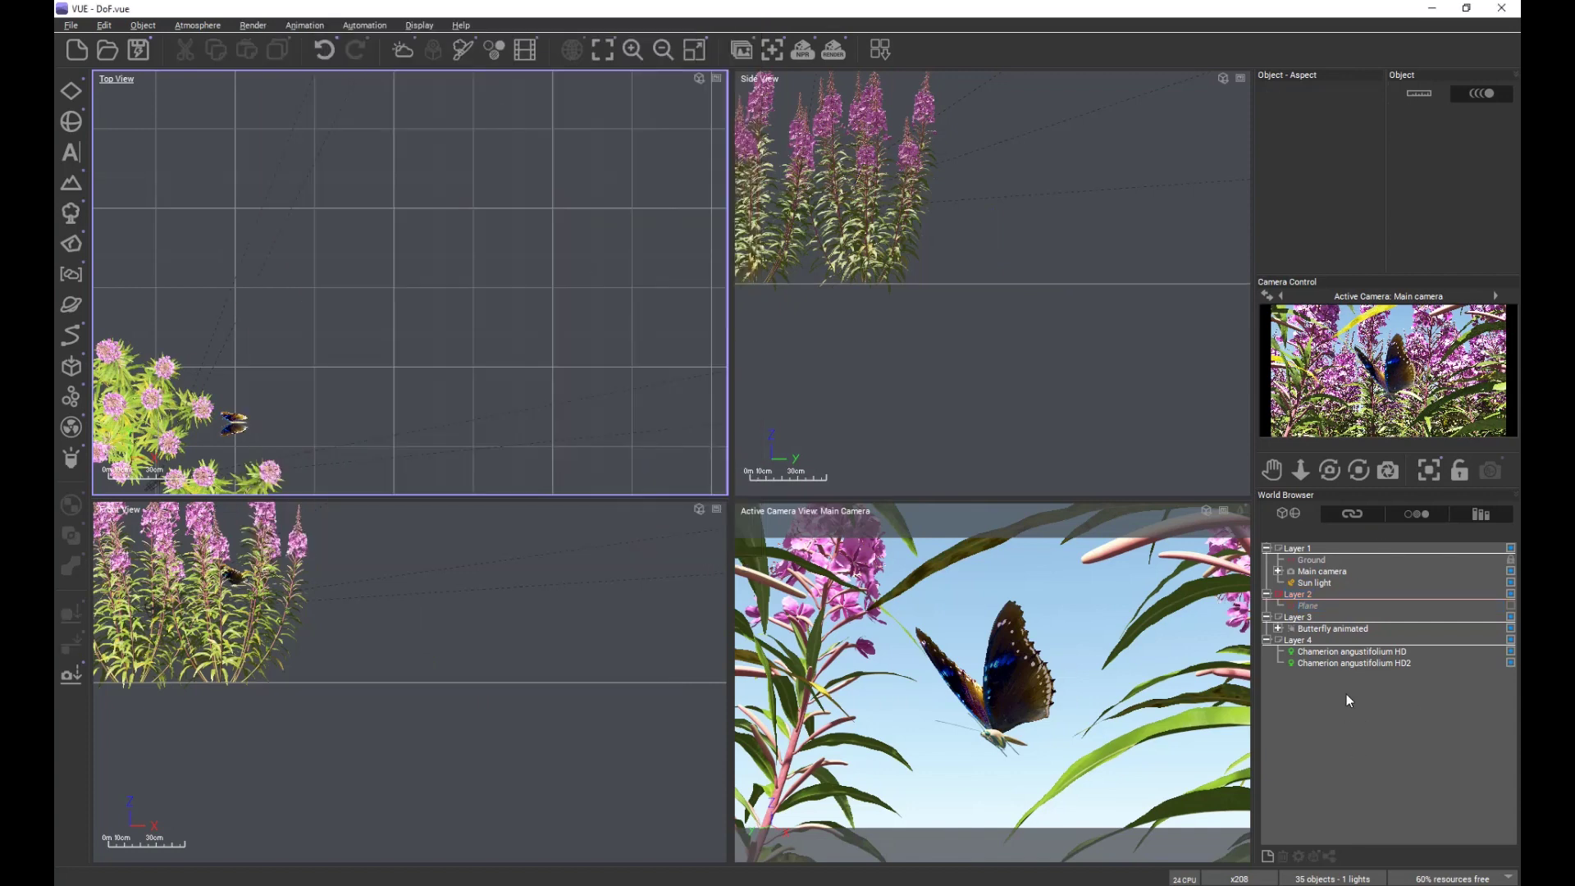
pyautogui.click(1336, 629)
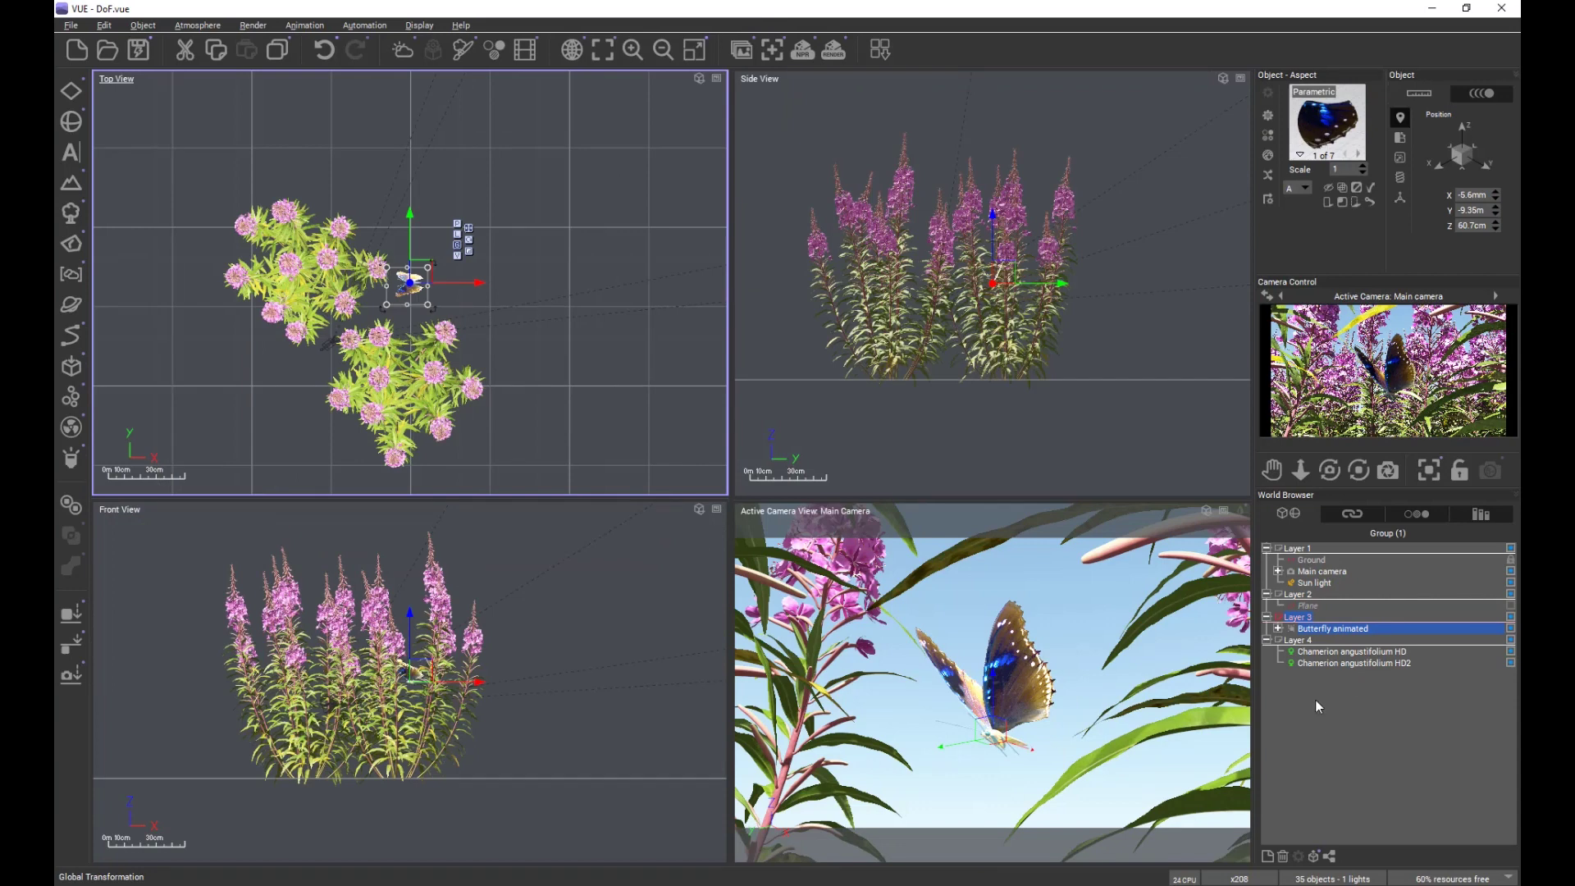
# Step: Select Main camera and zoom and pan the views out toward its distant target beyond the fireweed
pyautogui.click(1315, 572)
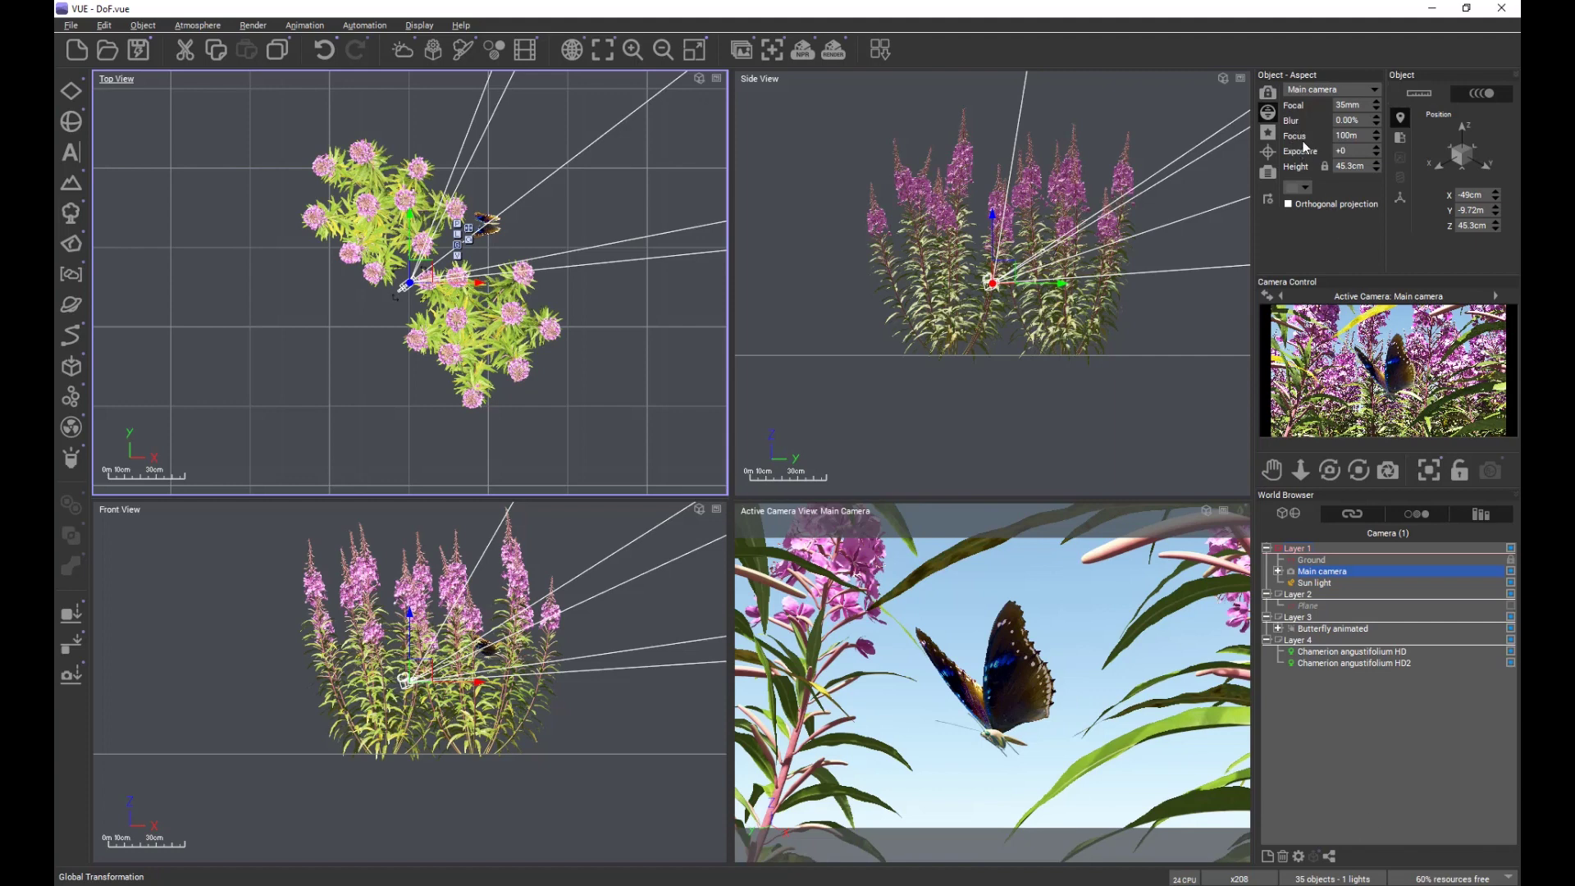
pyautogui.scroll(-5, 522, 351)
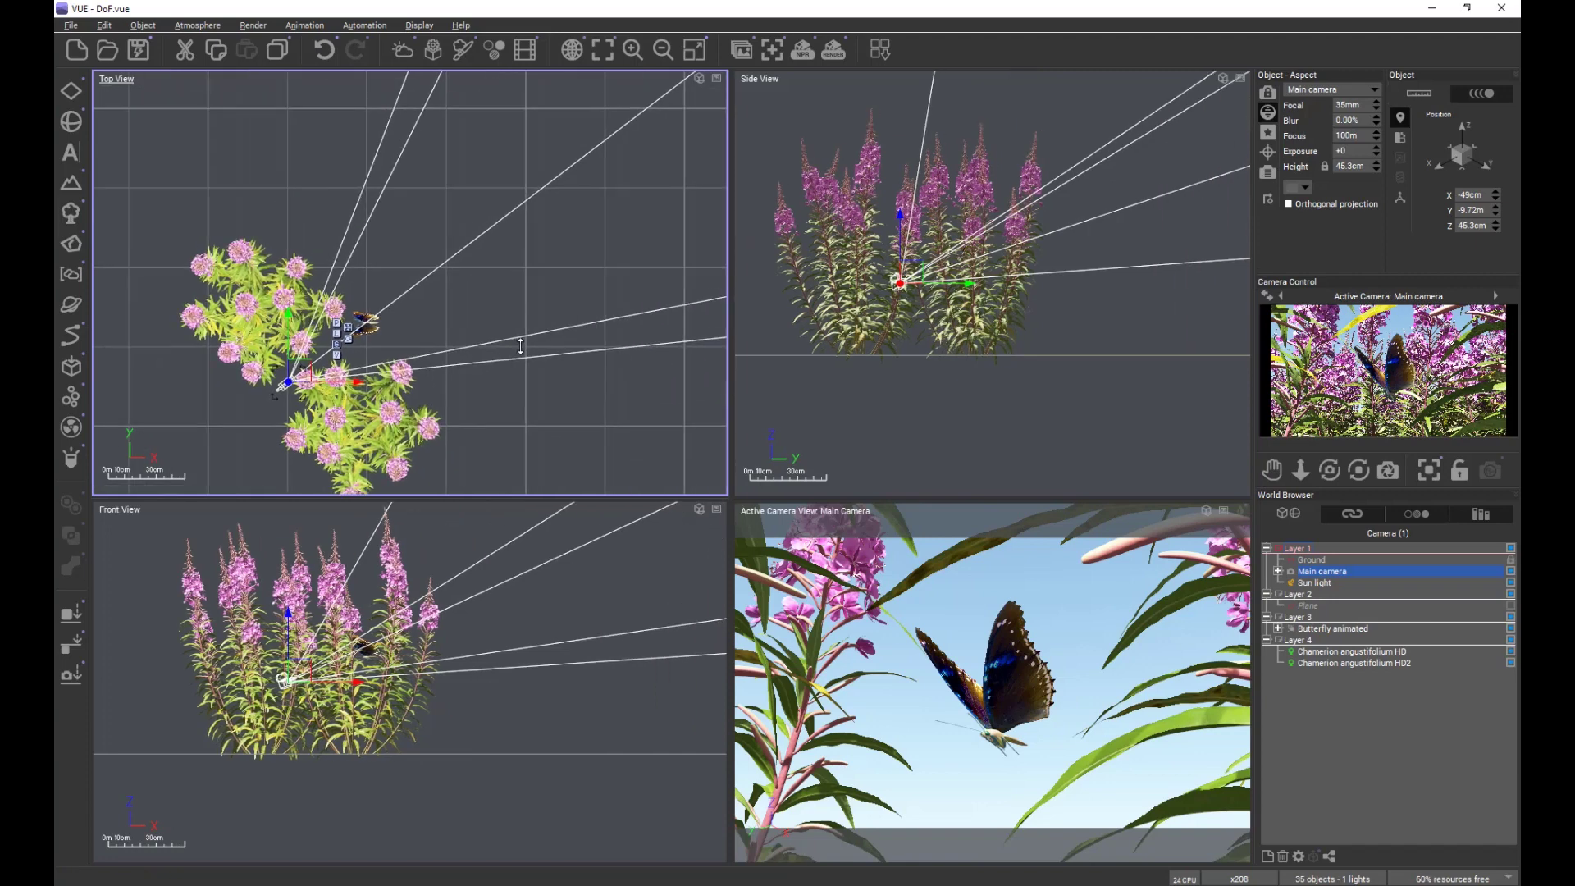
pyautogui.scroll(-6, 522, 351)
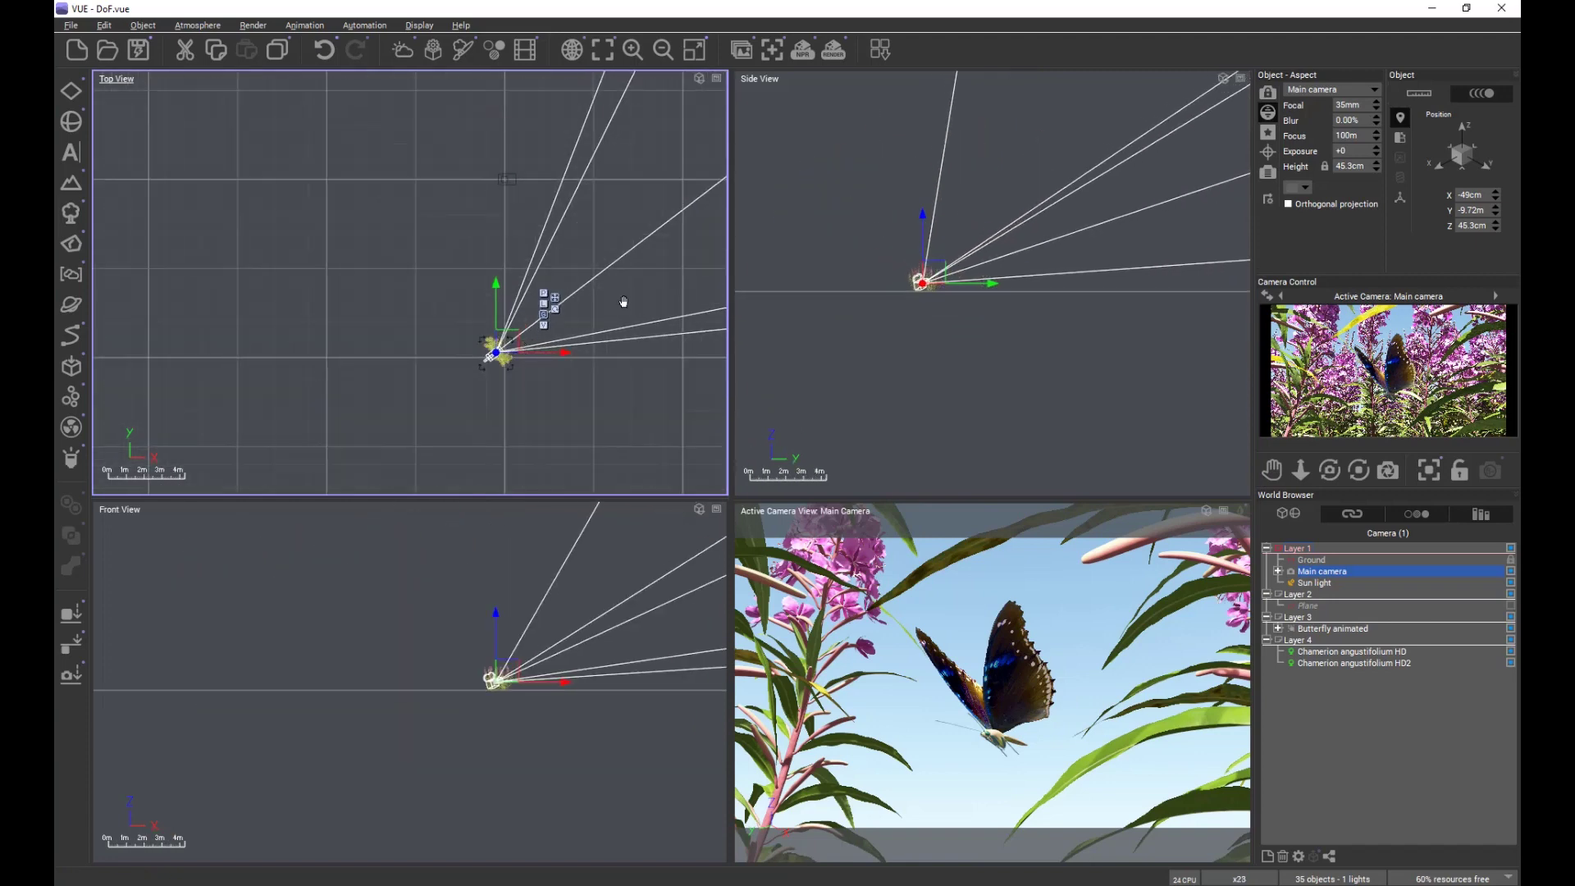
pyautogui.moveTo(623, 299); pyautogui.dragTo(409, 386, button='right')
pyautogui.scroll(-5, 374, 390)
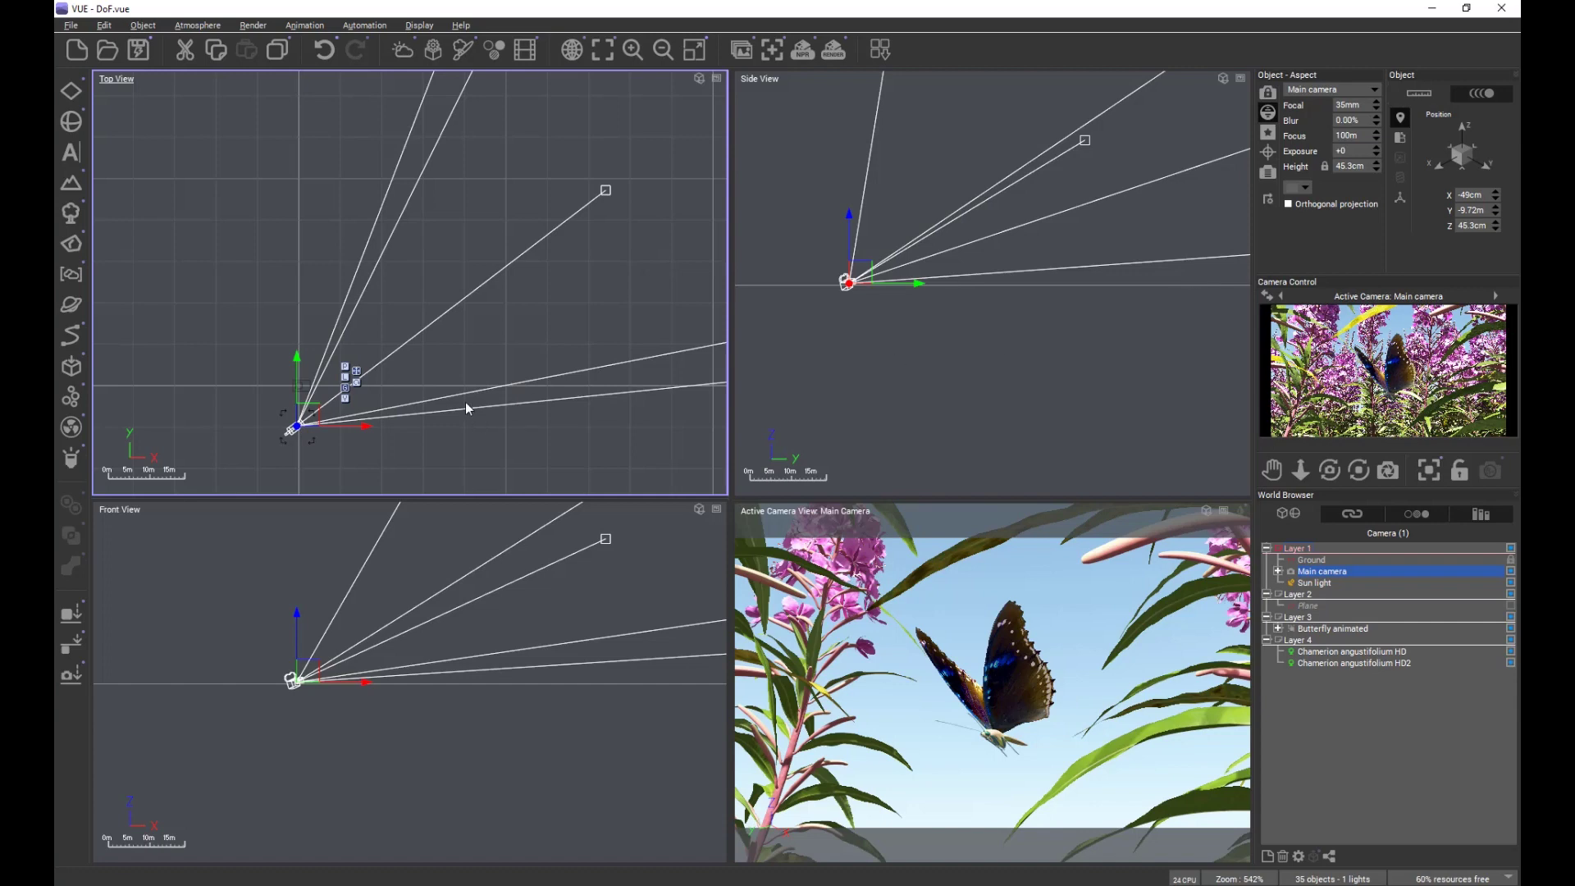
pyautogui.moveTo(391, 441); pyautogui.dragTo(469, 399, button='right')
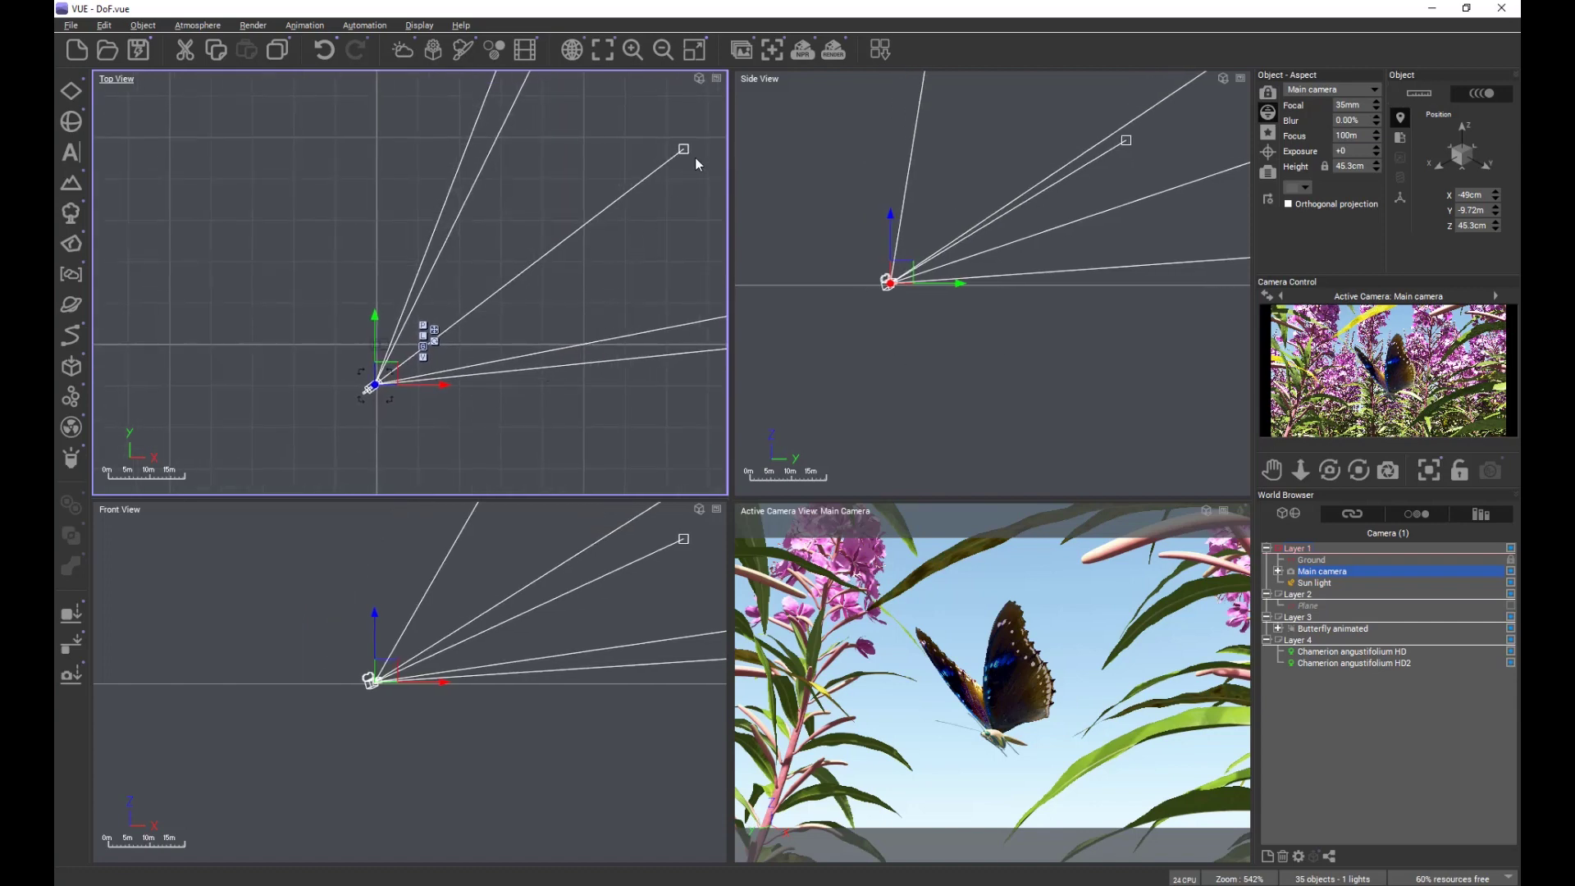
pyautogui.scroll(10, 398, 372)
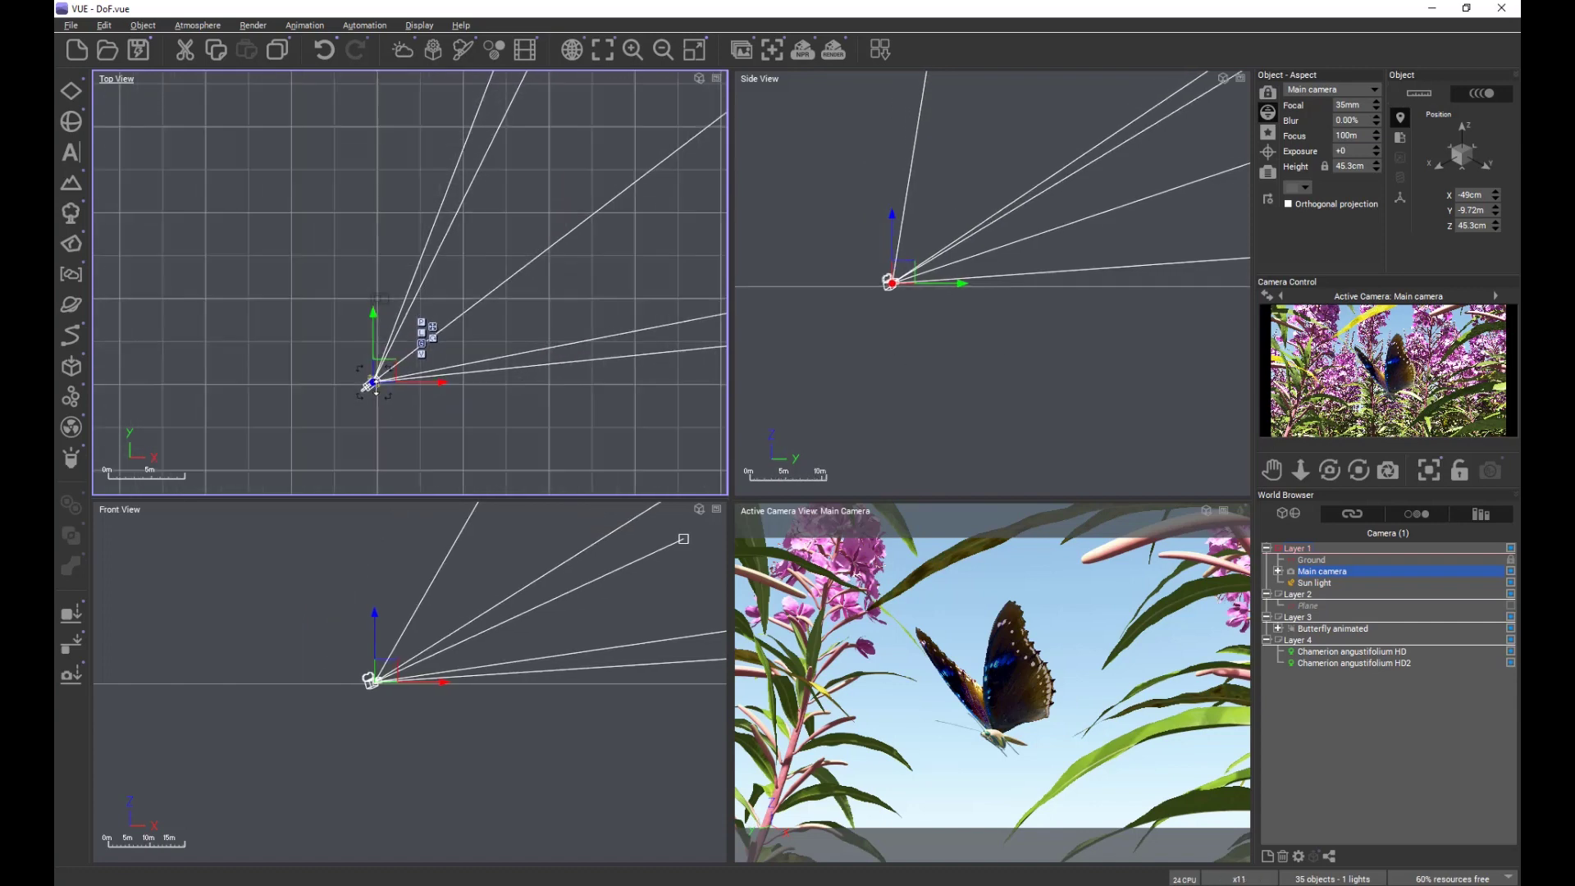
pyautogui.scroll(6, 366, 376)
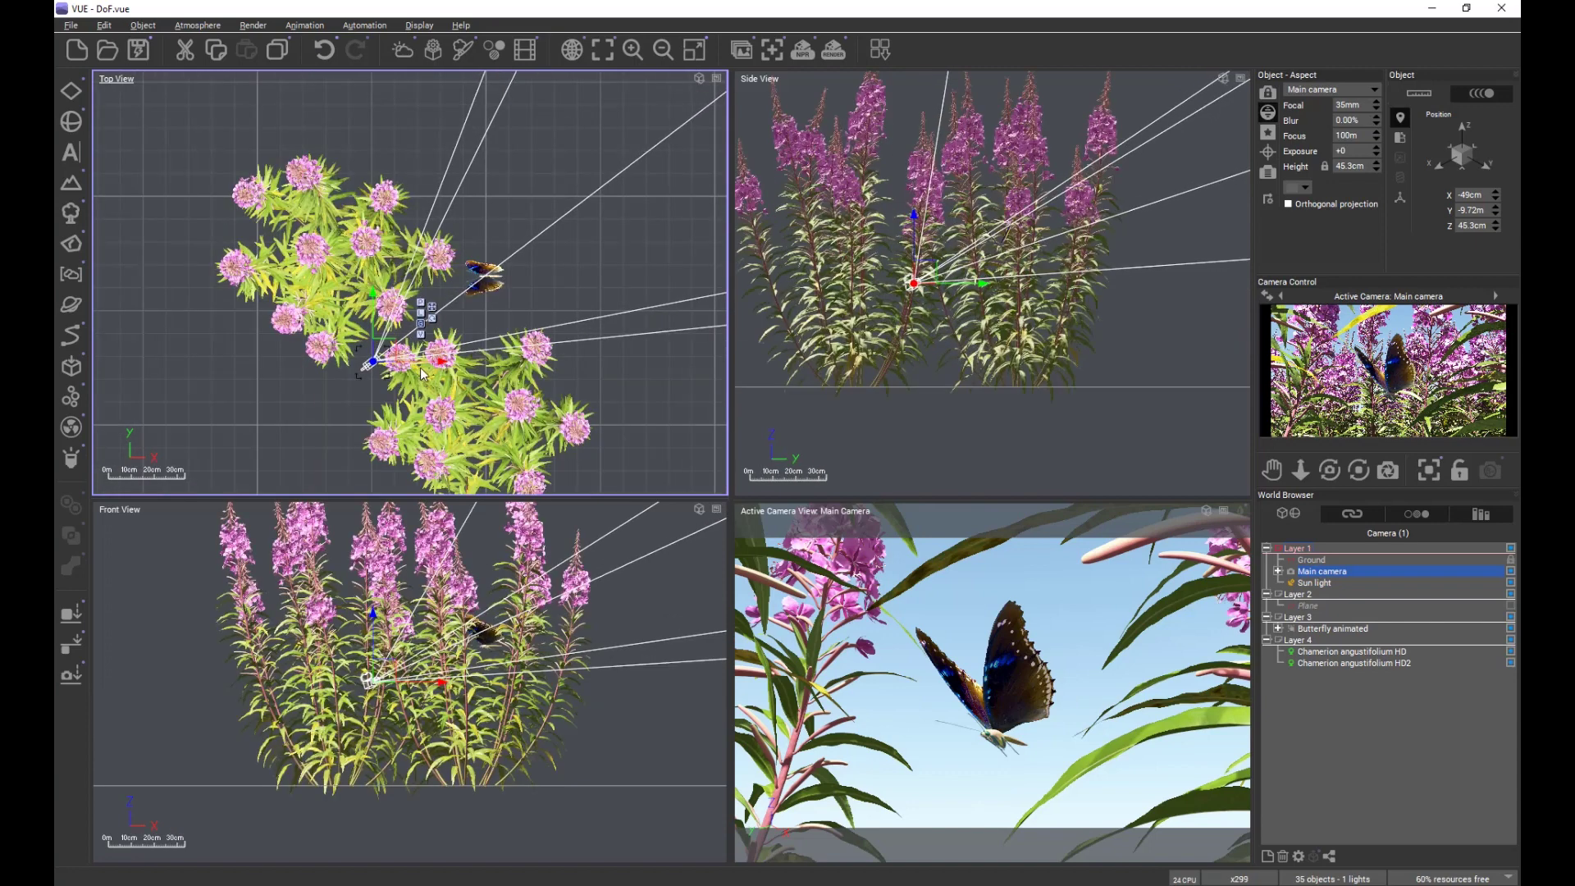
pyautogui.scroll(-15, 579, 277)
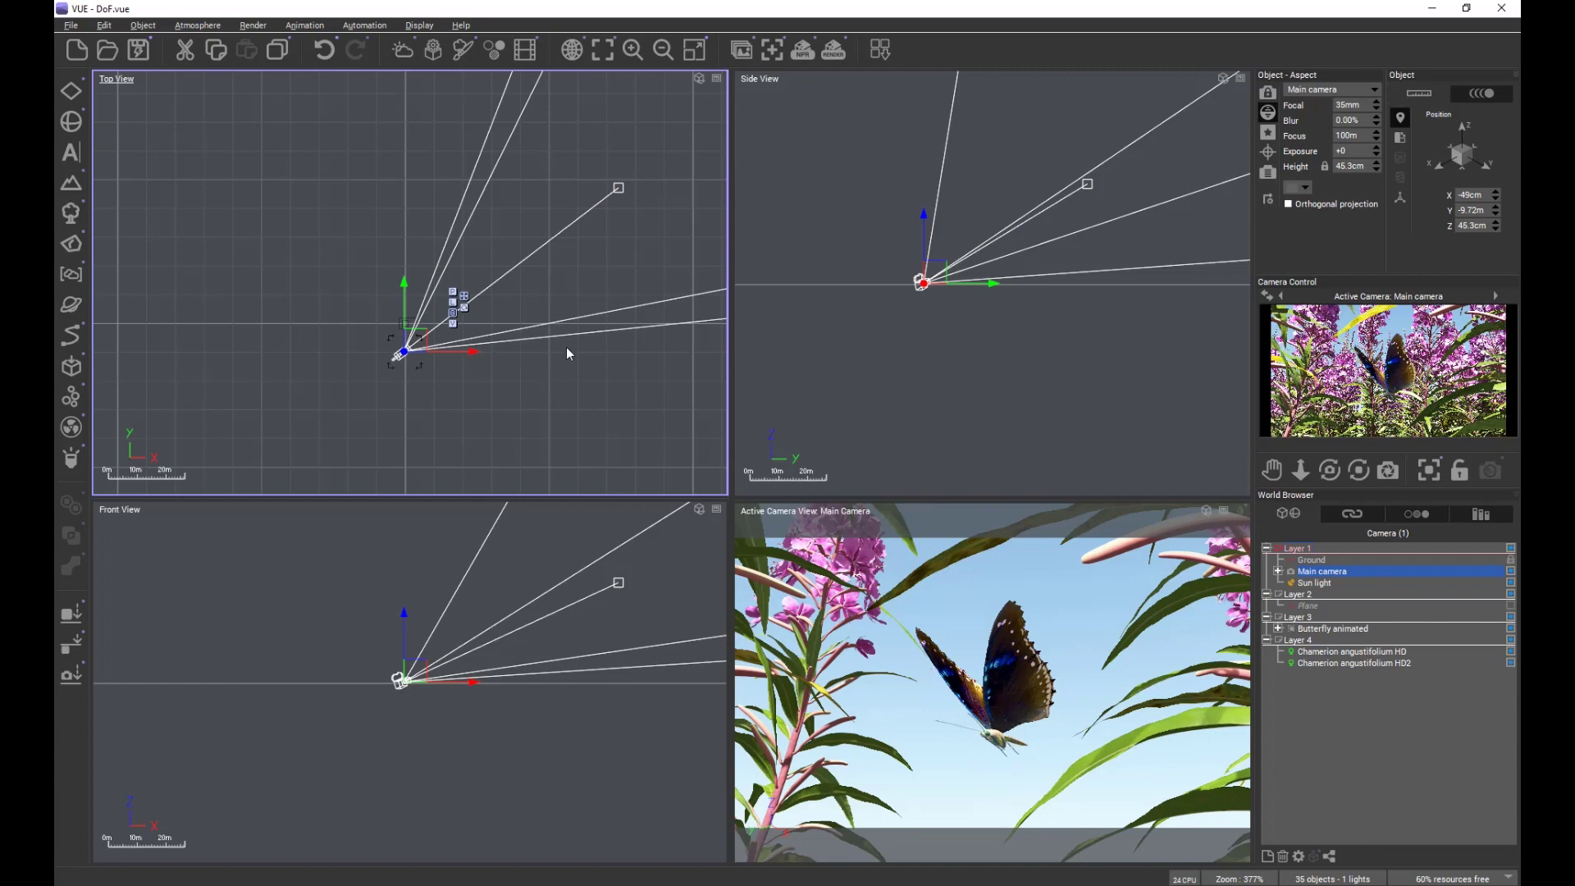
pyautogui.click(619, 189)
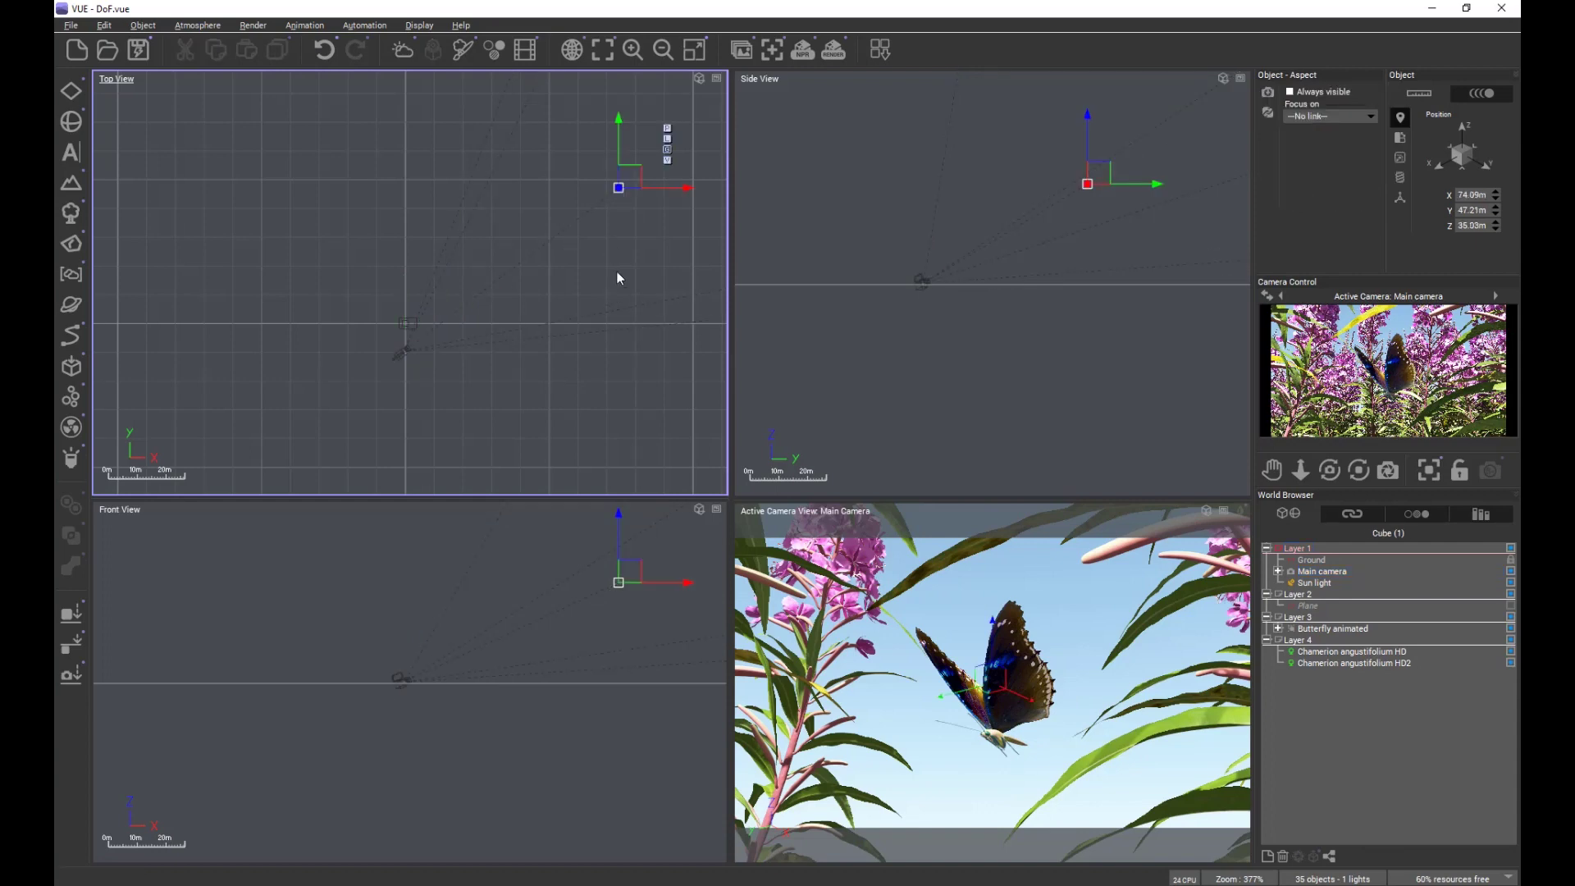
pyautogui.moveTo(617, 189); pyautogui.dragTo(433, 332)
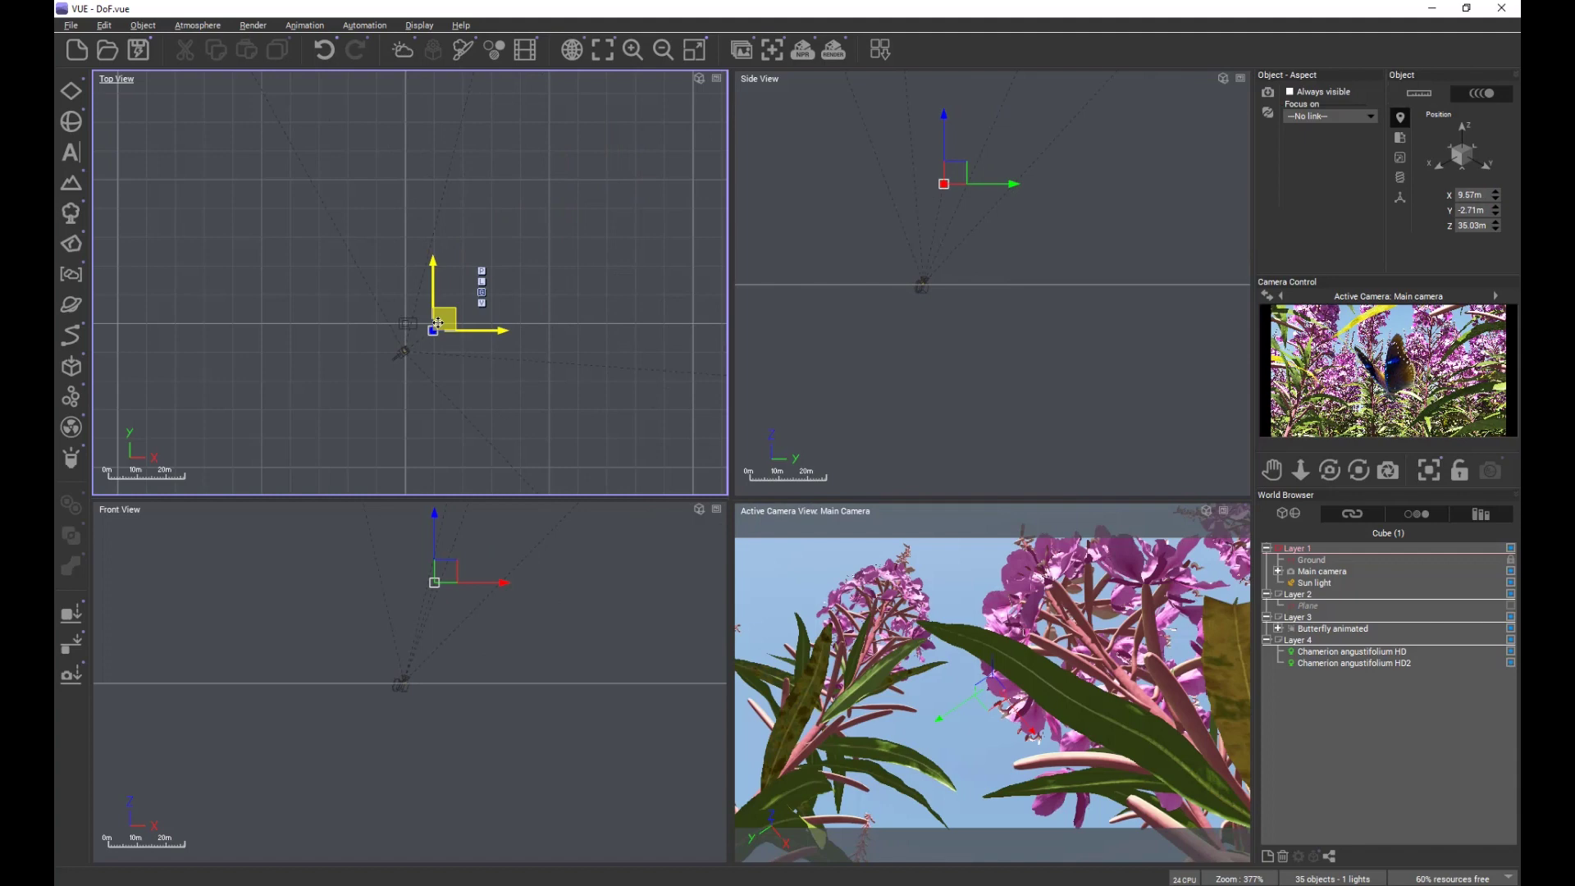
pyautogui.click(944, 154)
pyautogui.moveTo(944, 153); pyautogui.dragTo(944, 239)
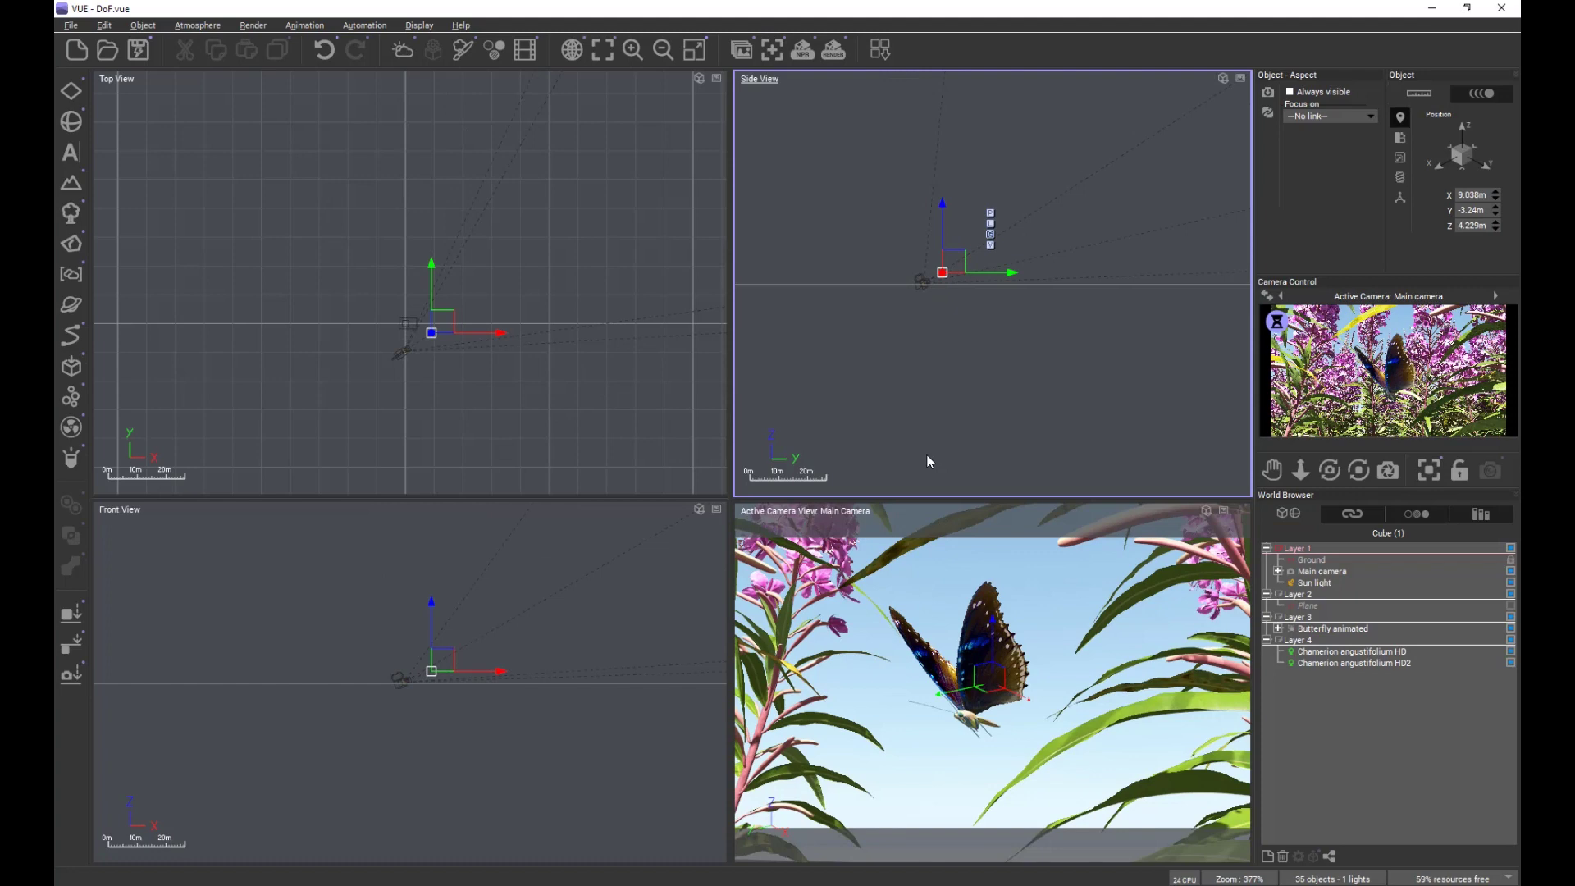
pyautogui.hotkey('ctrl', 'z')
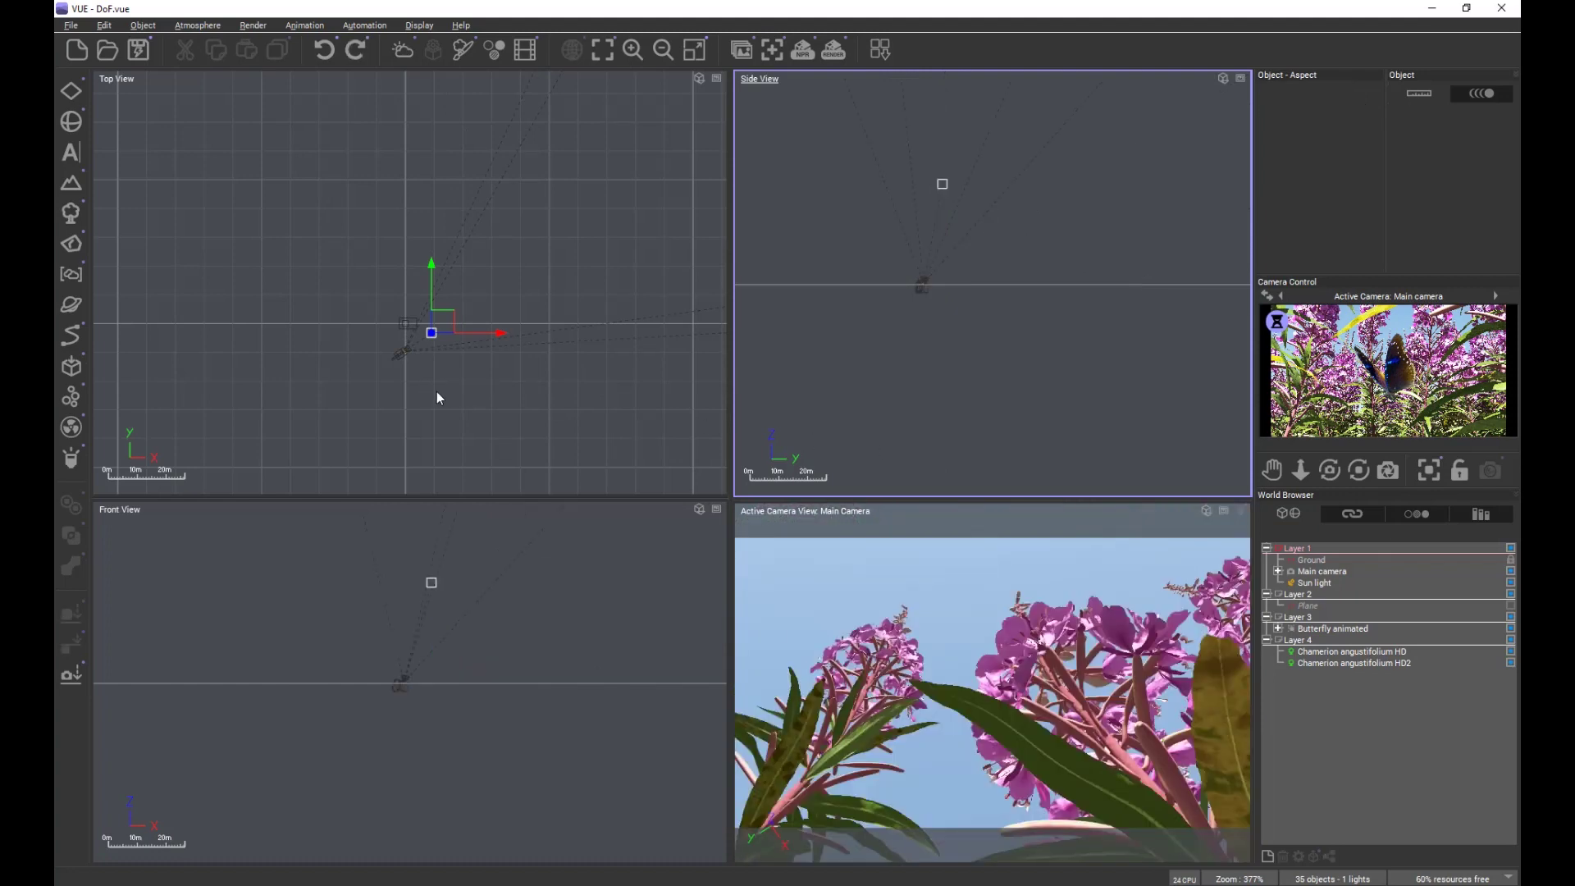
pyautogui.hotkey('ctrl', 'z')
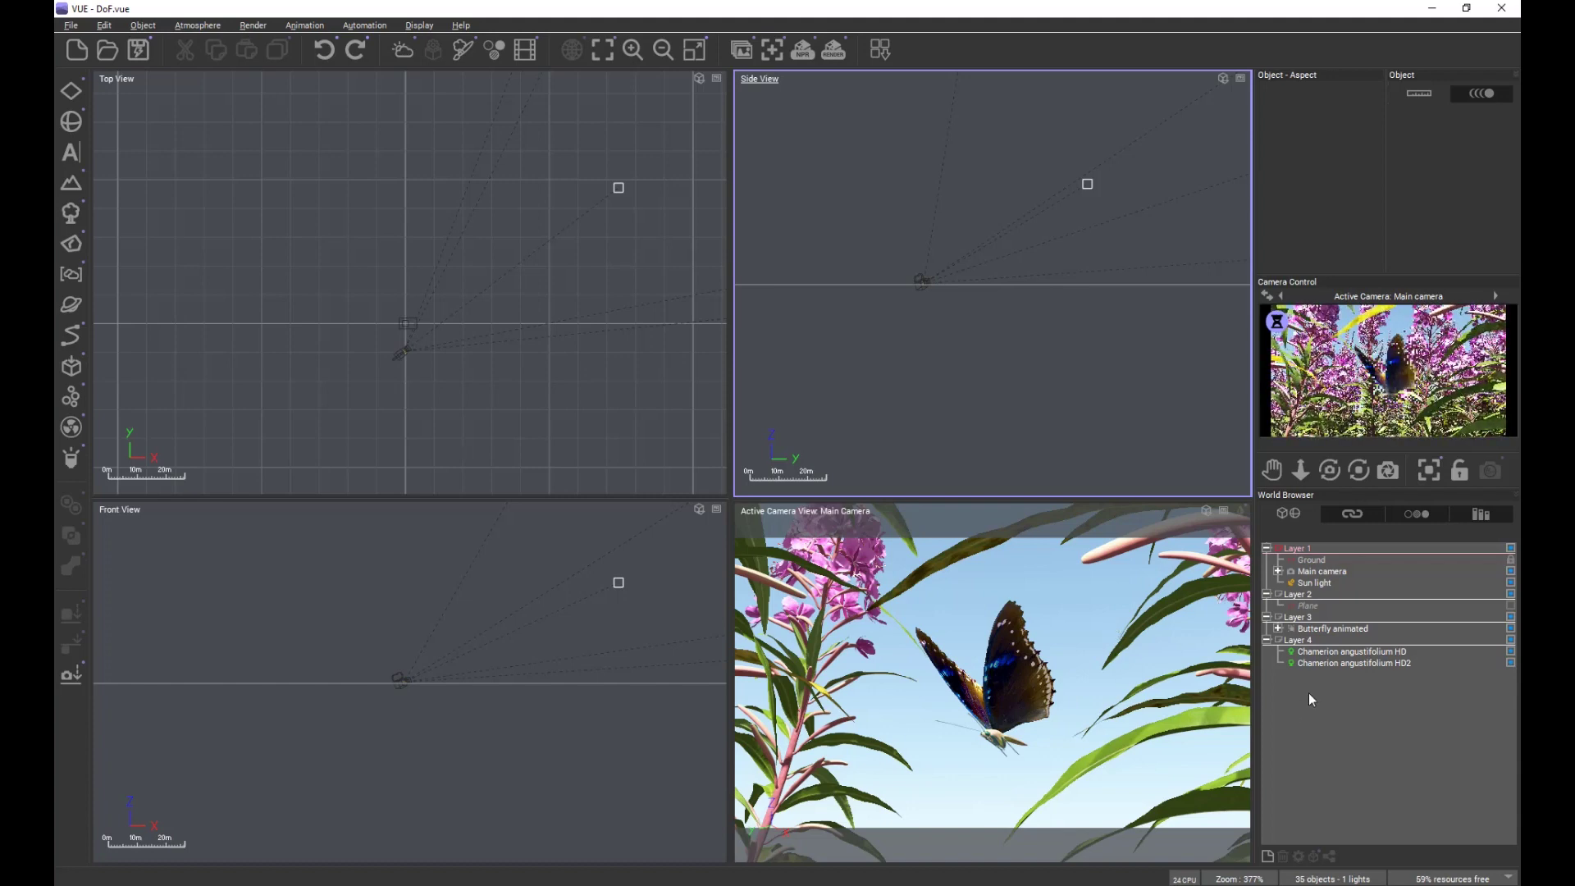
pyautogui.click(1316, 572)
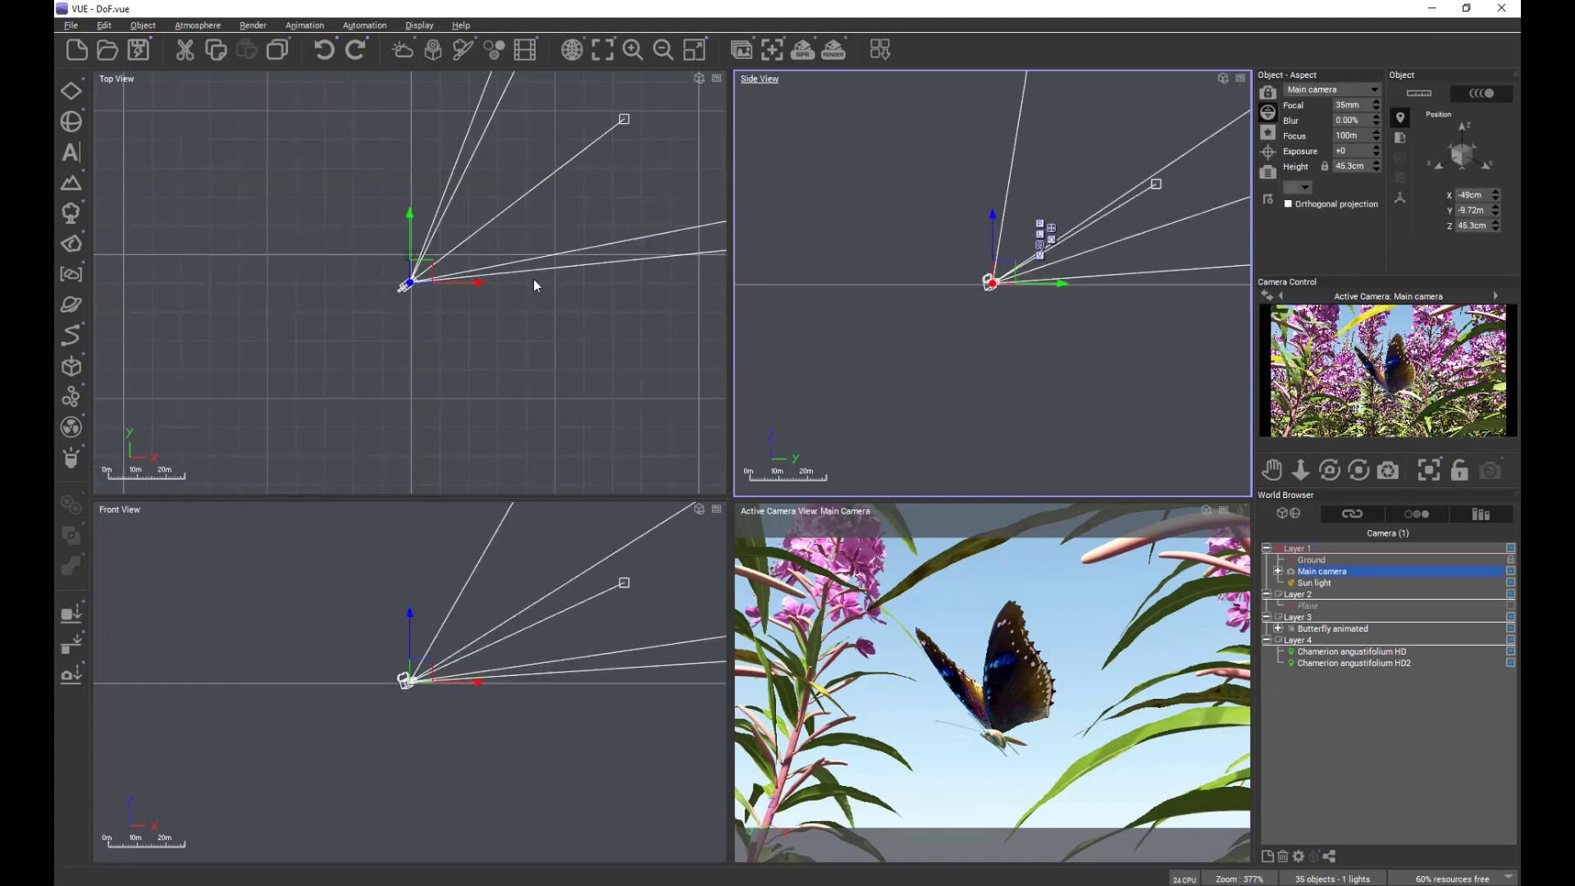
pyautogui.moveTo(534, 279); pyautogui.dragTo(493, 348, button='right')
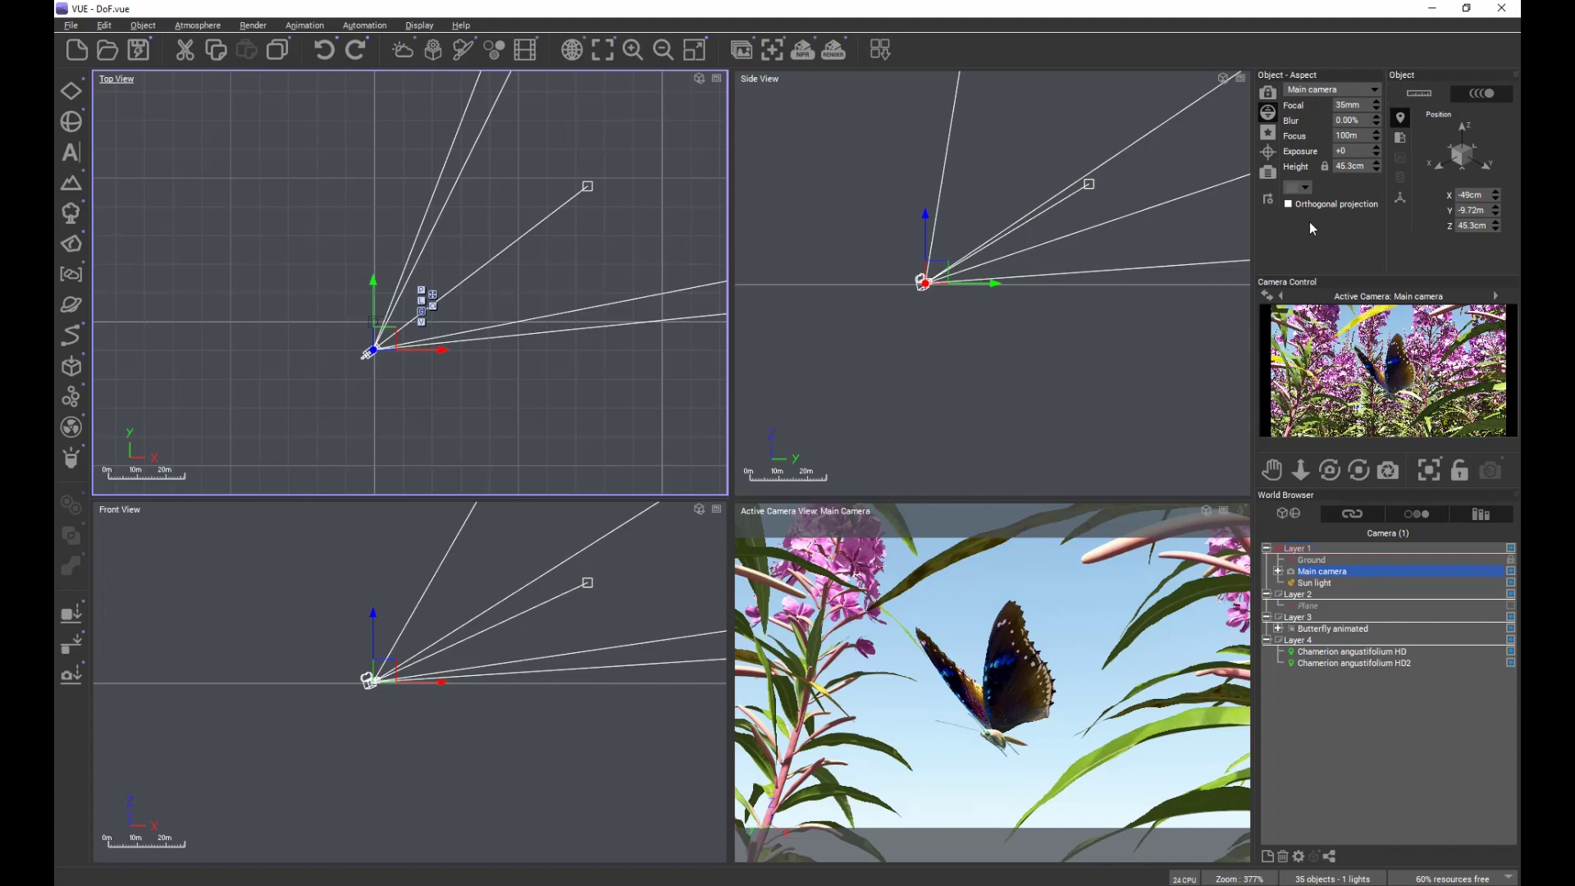
# Step: Switch to the camera target and set Focus on to Butterfly animated
pyautogui.click(1269, 153)
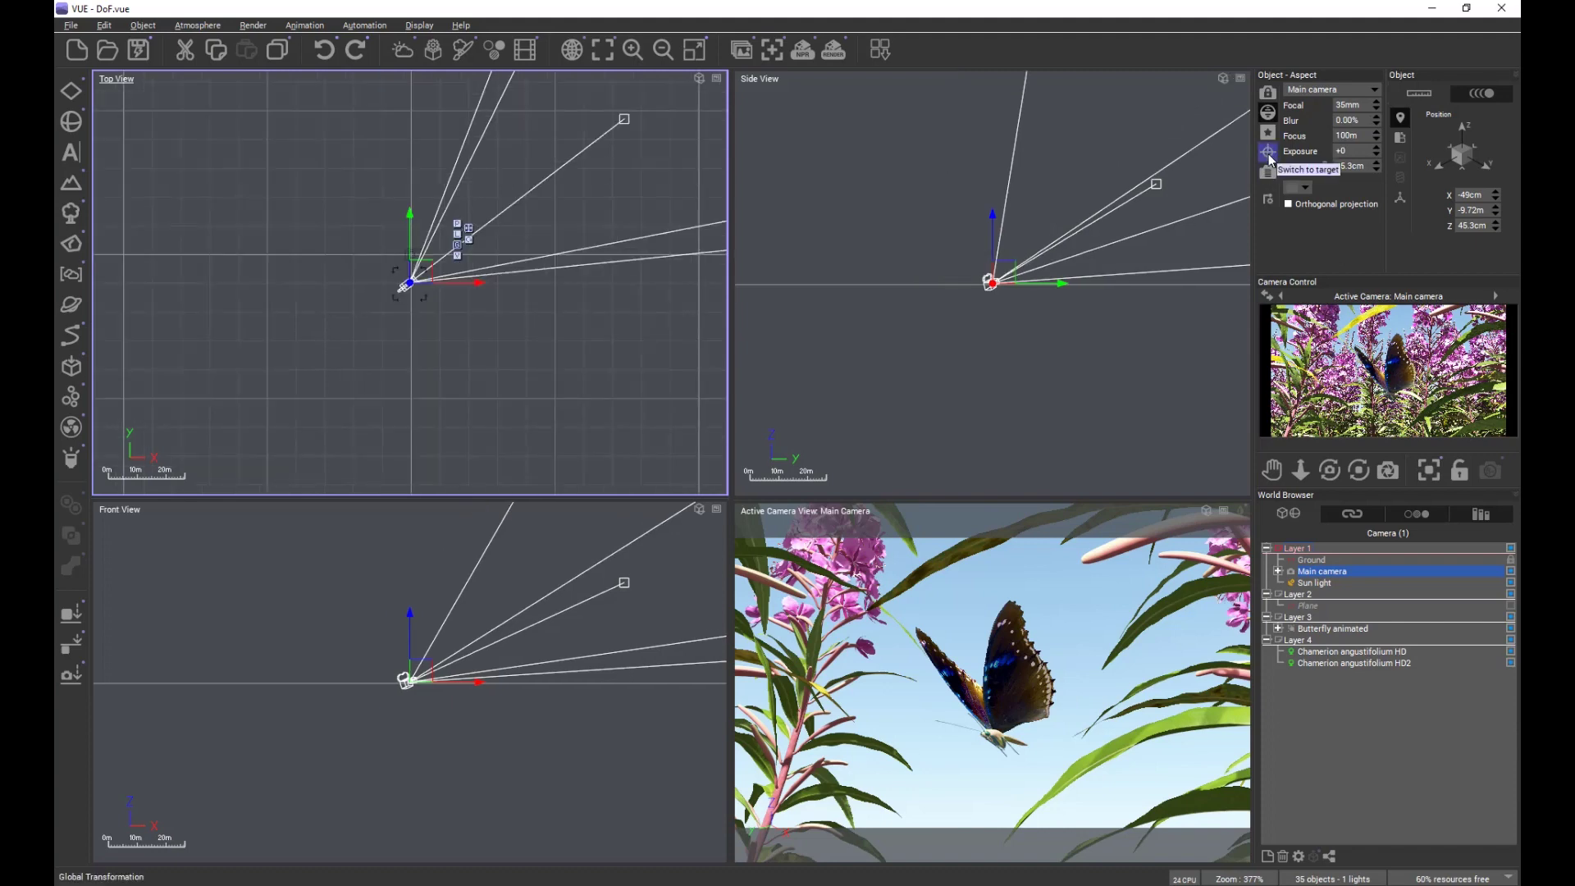
pyautogui.click(1270, 156)
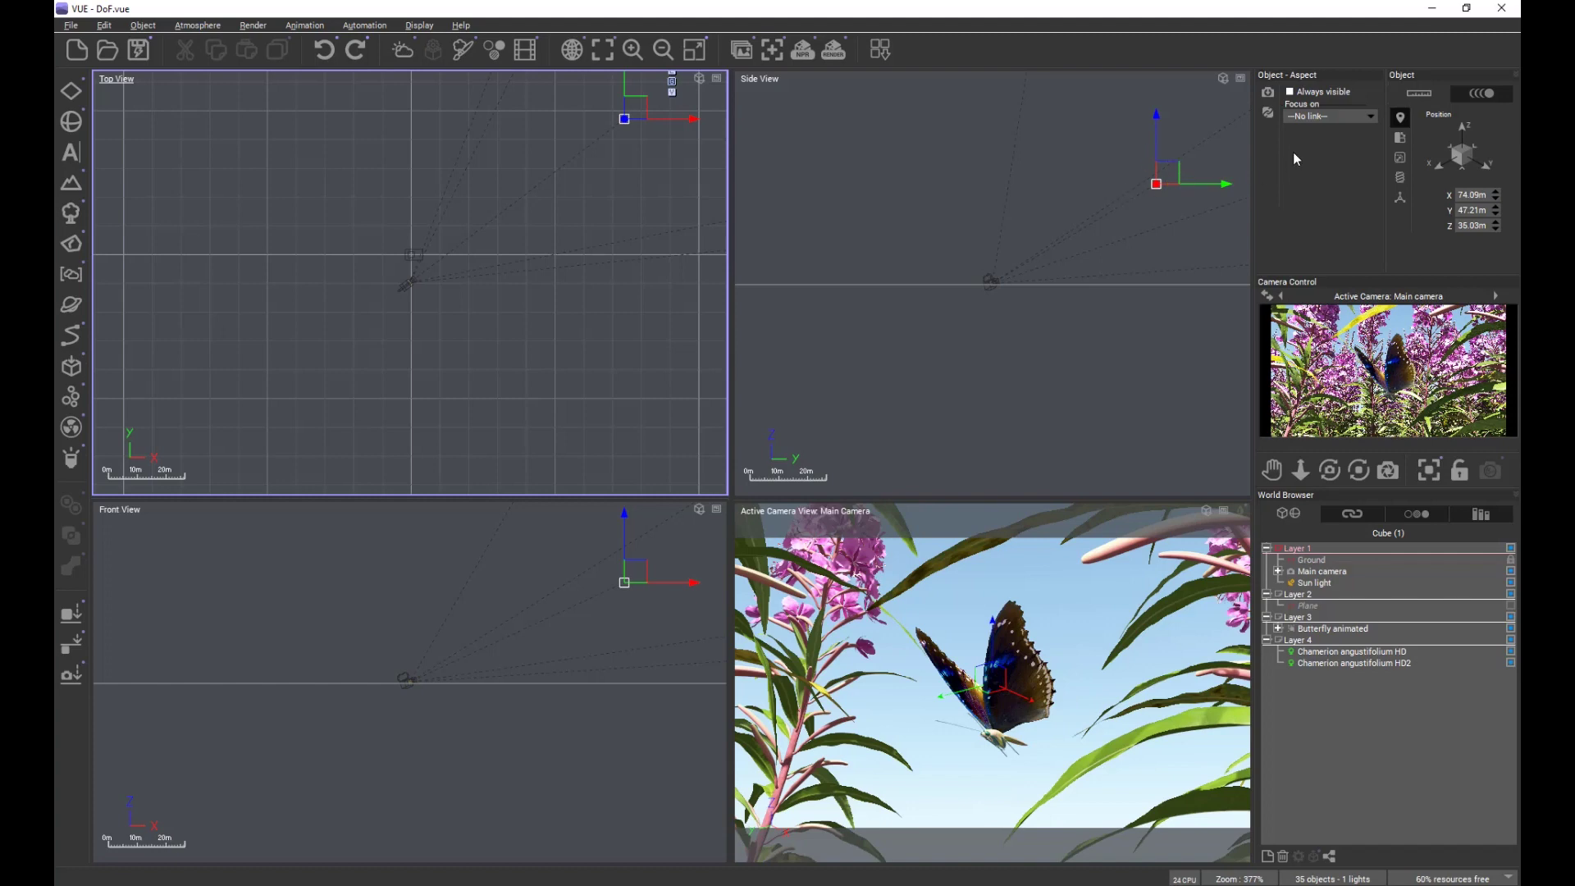
pyautogui.click(1371, 118)
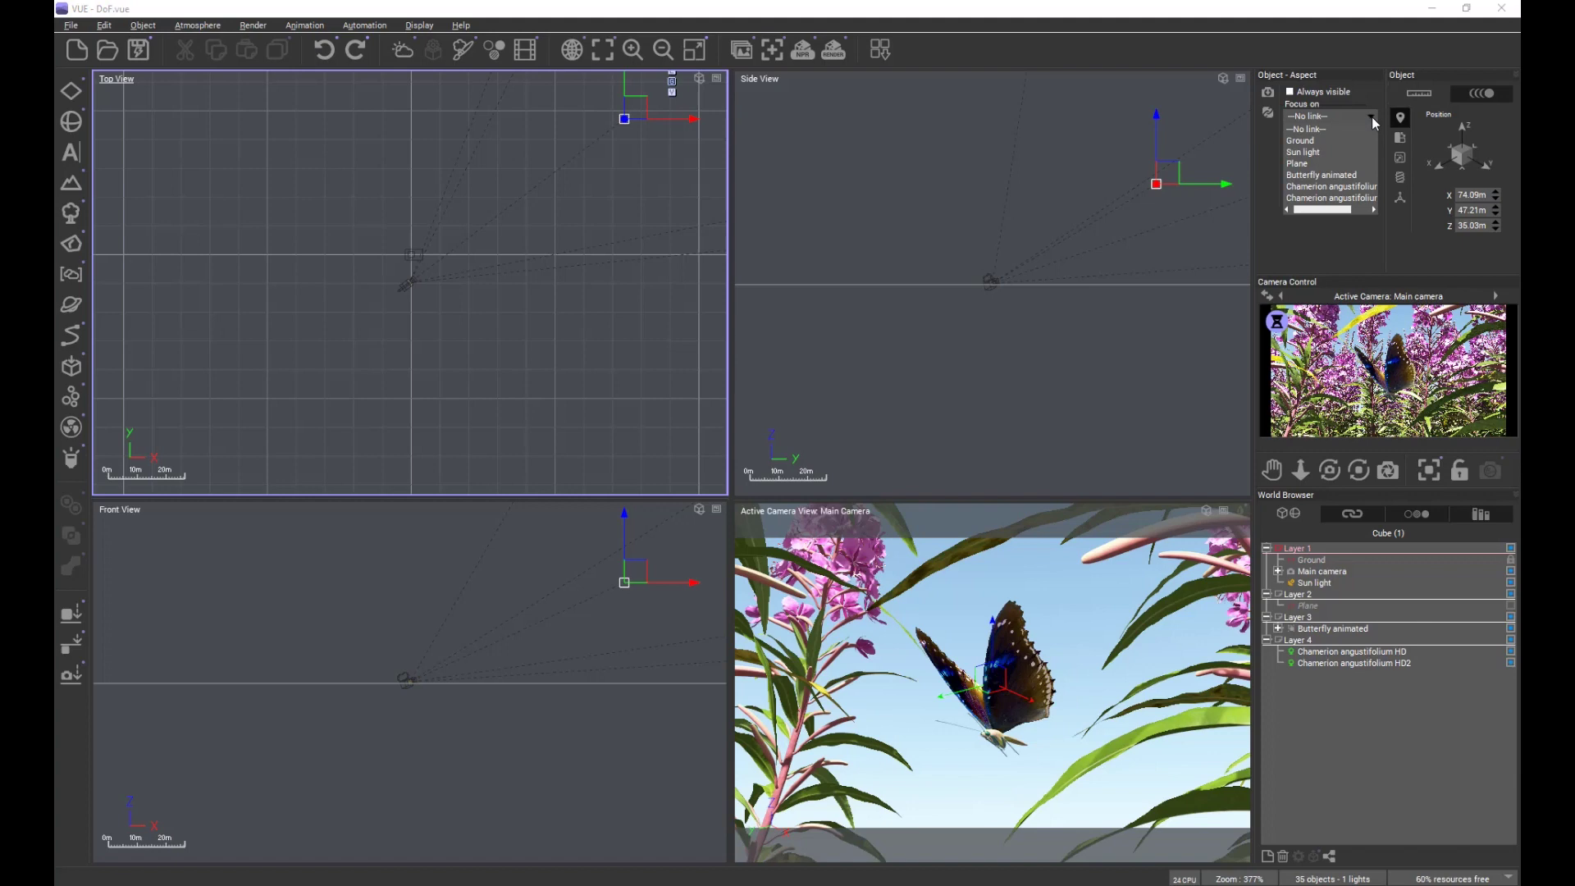
pyautogui.click(1307, 175)
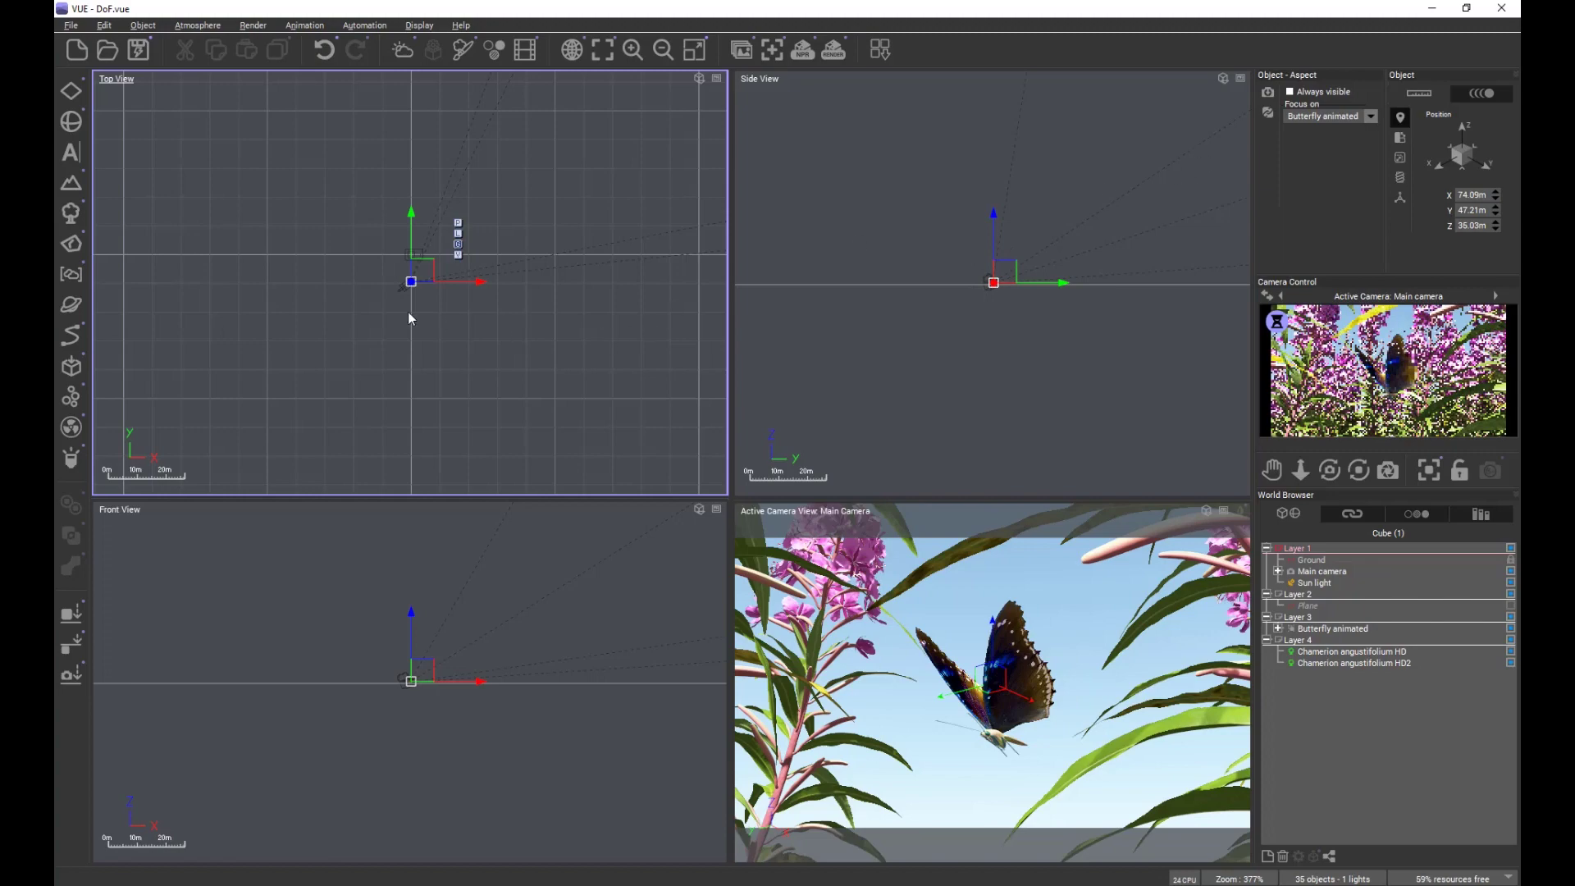
pyautogui.scroll(5, 412, 319)
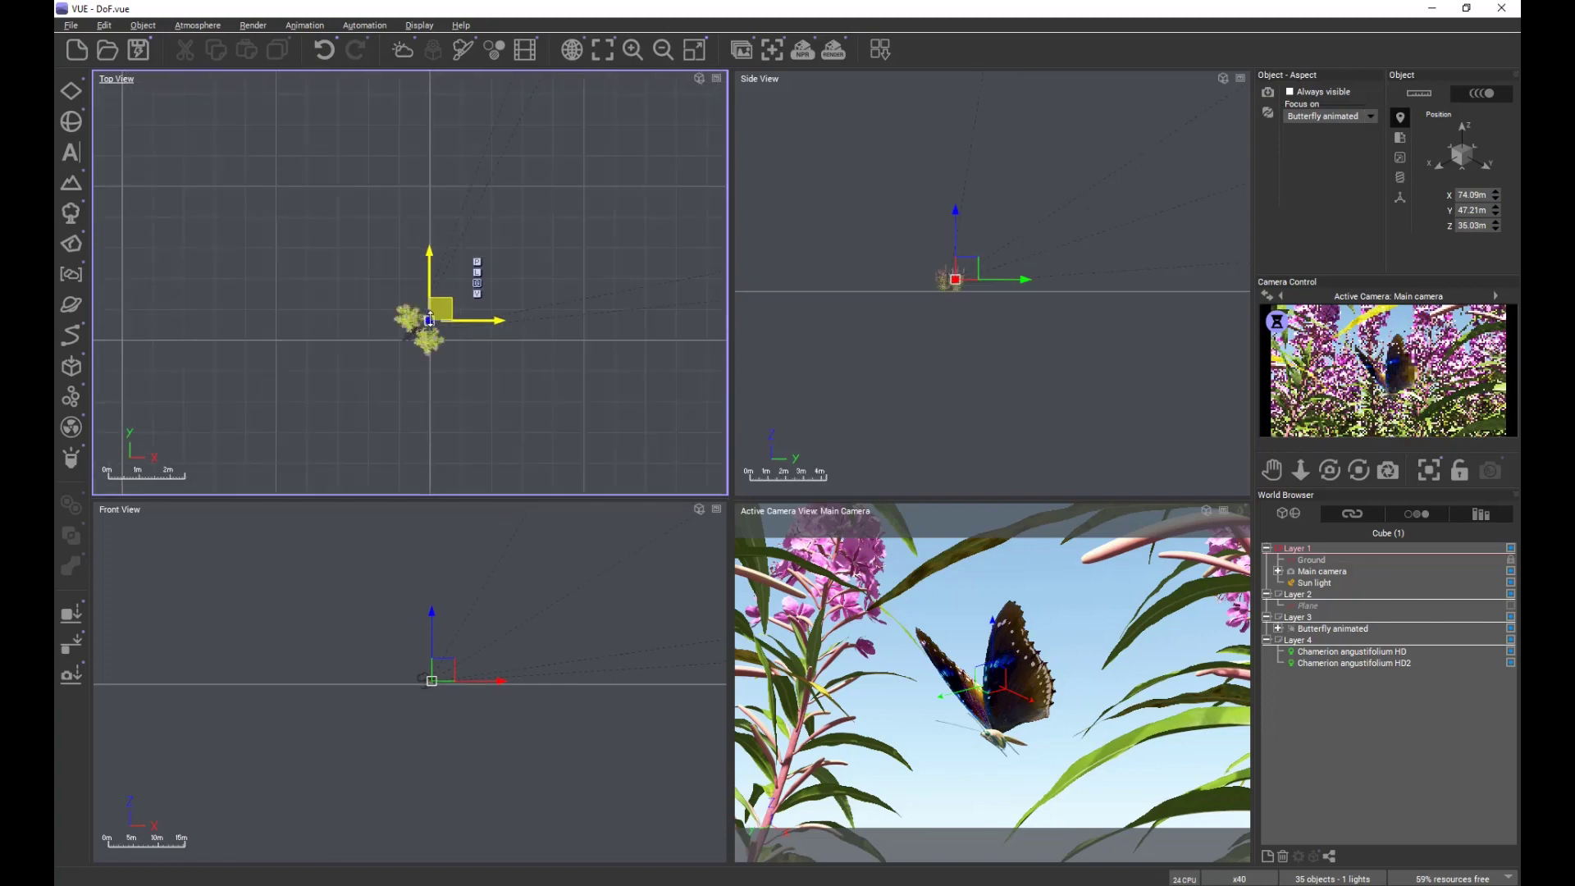
pyautogui.scroll(8, 430, 320)
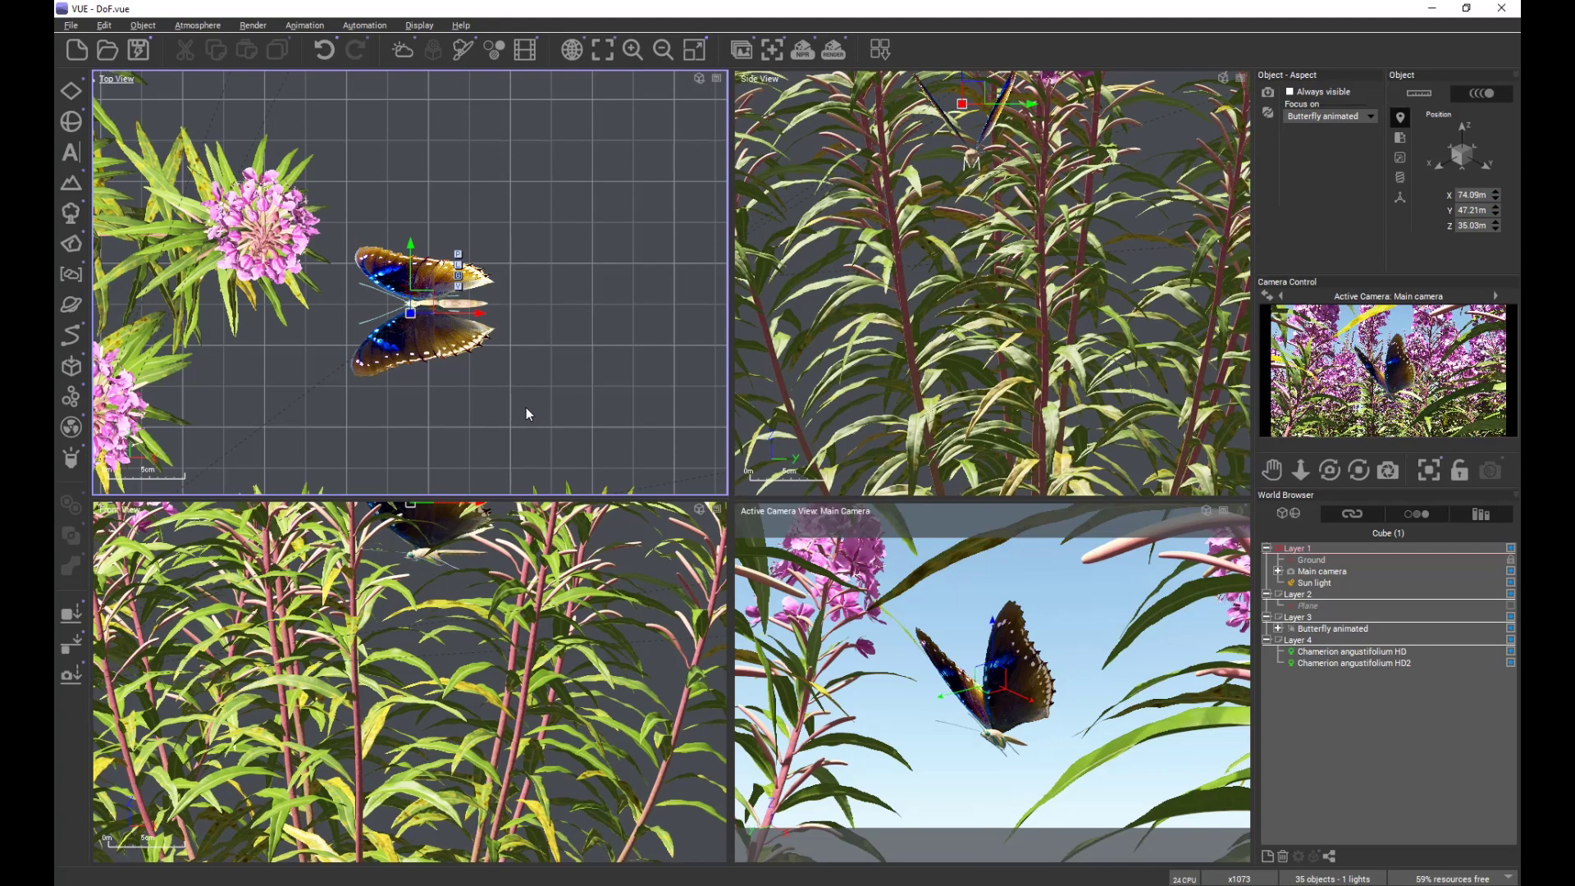
pyautogui.scroll(-3, 583, 351)
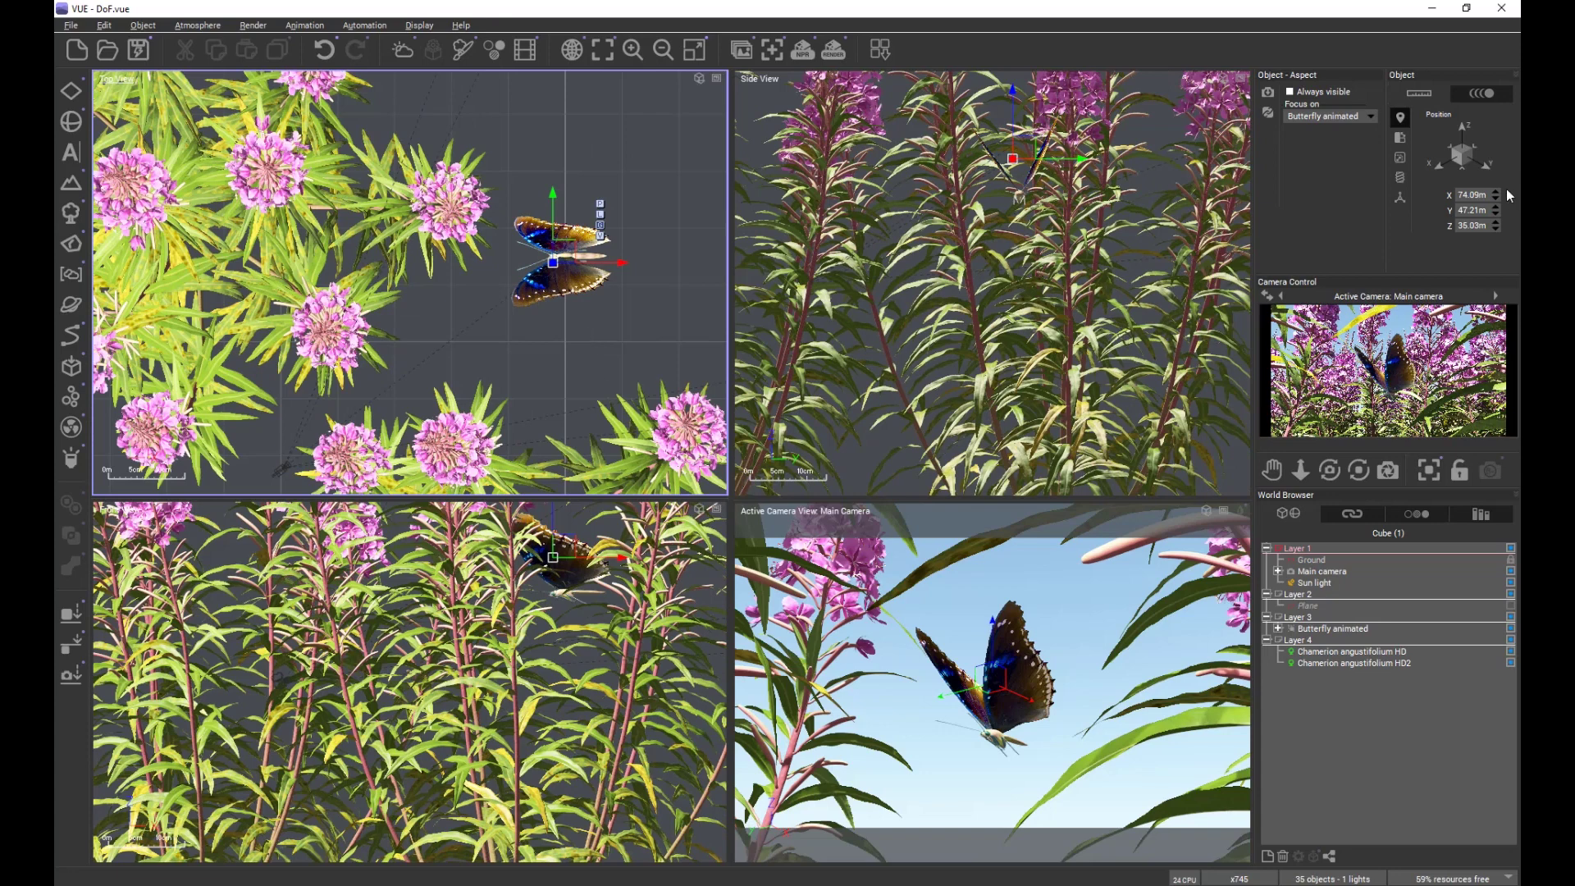
# Step: Set the main camera's Blur to 50%
pyautogui.click(1271, 92)
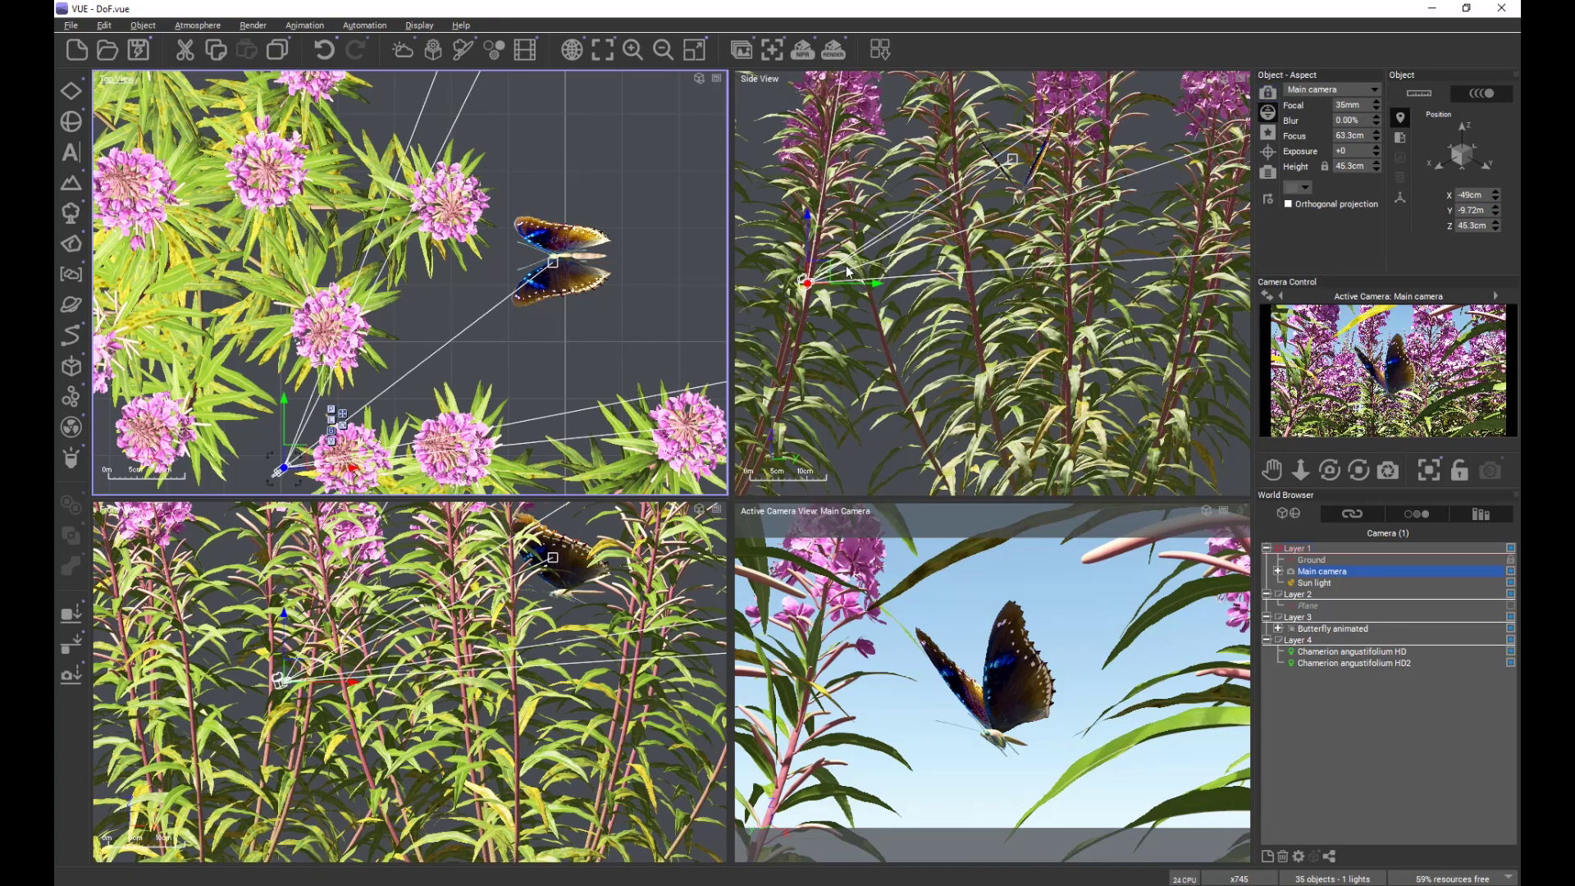
pyautogui.scroll(-4, 500, 286)
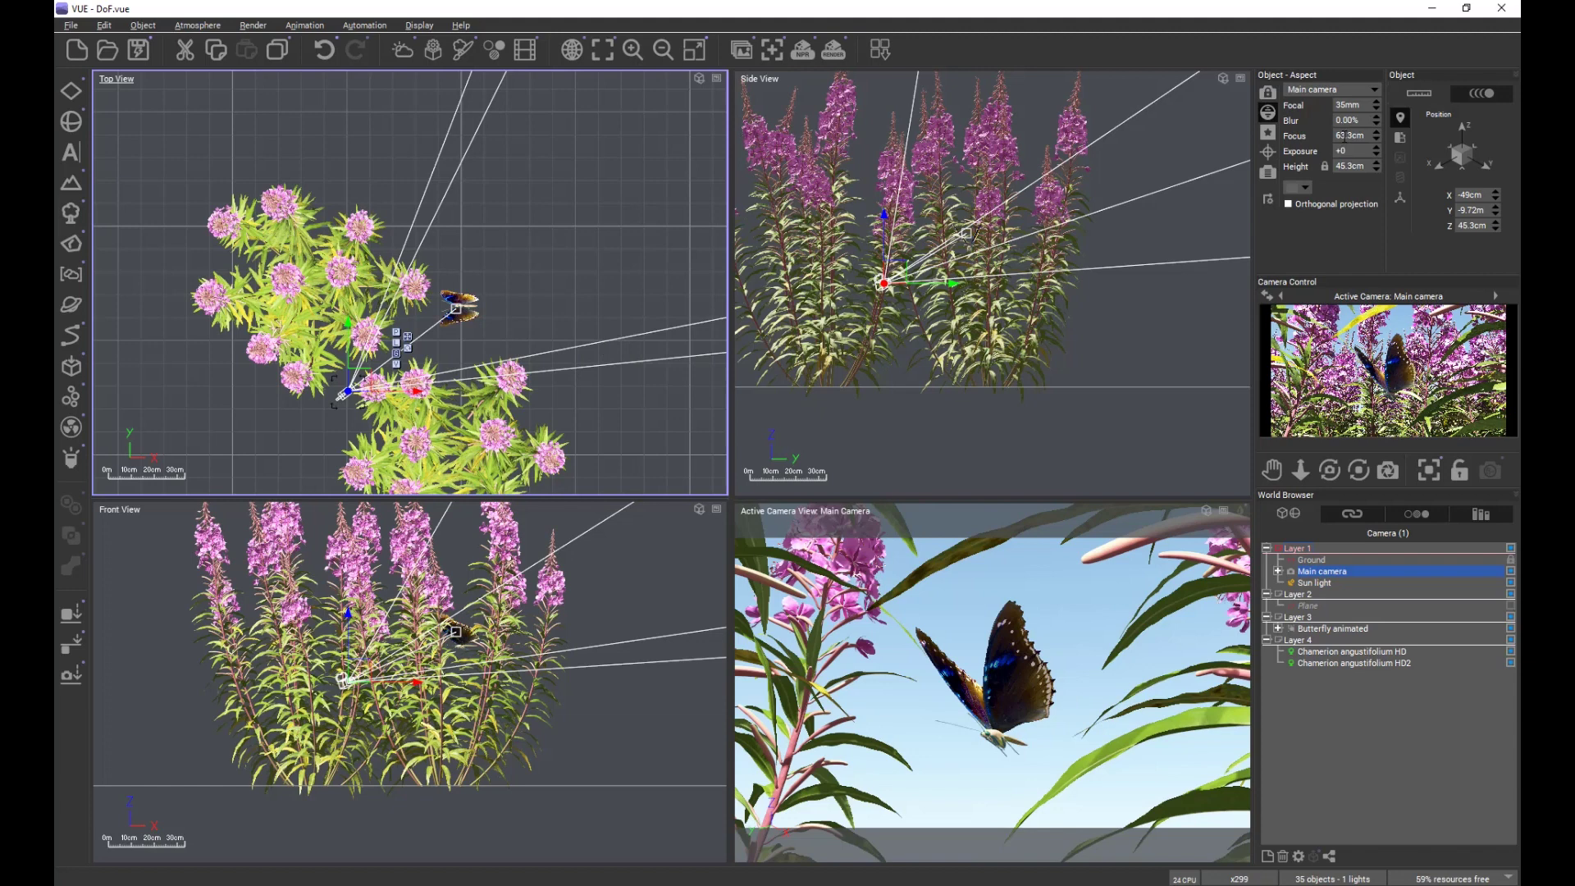
pyautogui.click(1358, 121)
pyautogui.write('50')
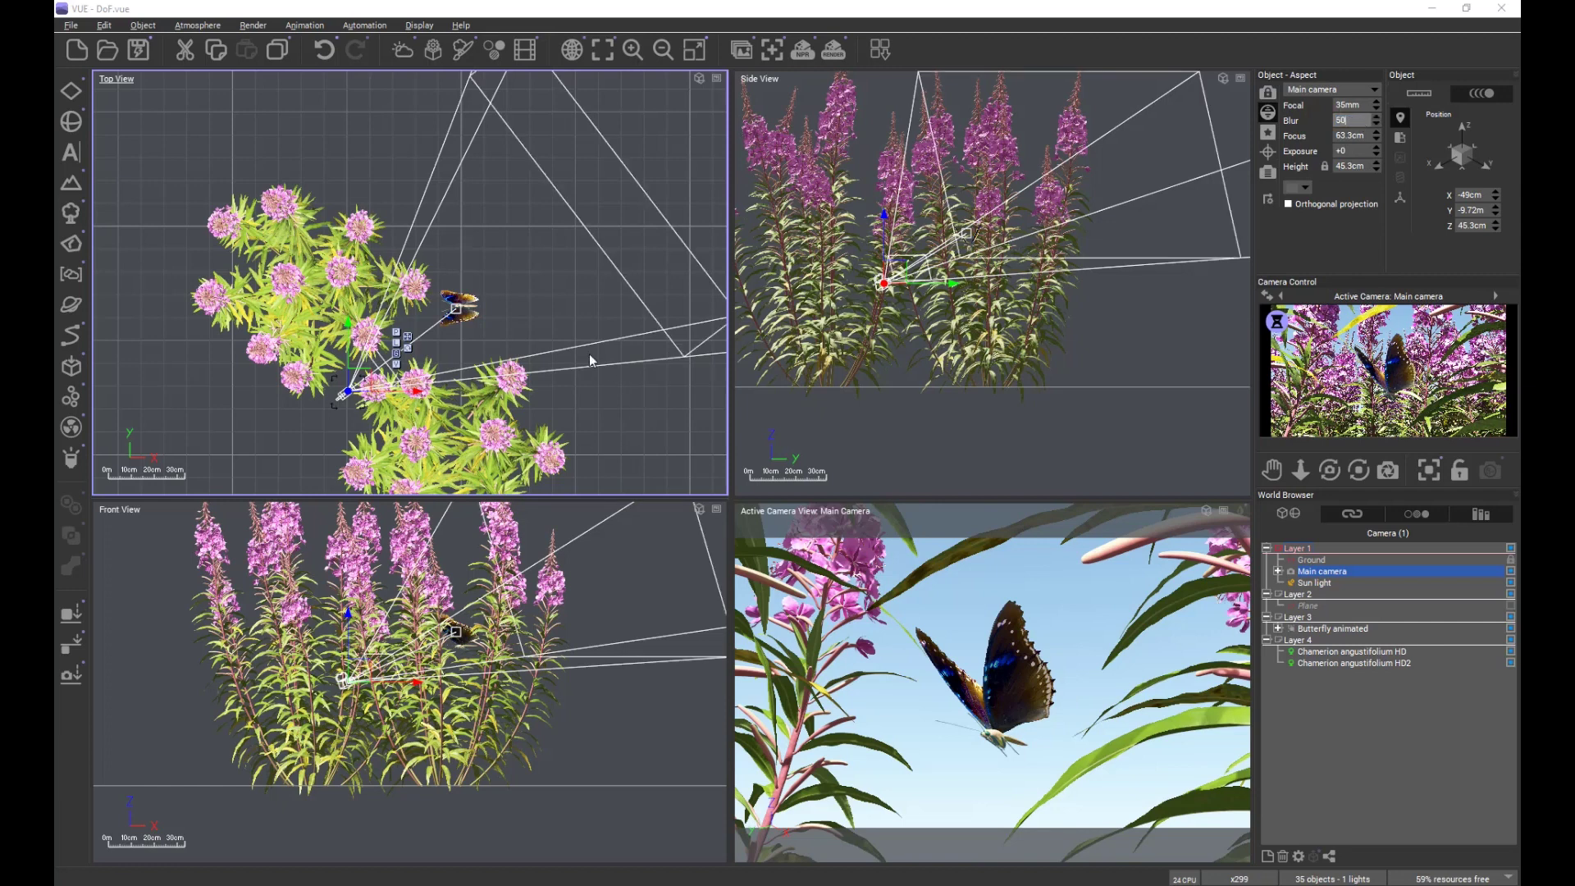
pyautogui.press('Return')
# Step: Hide Layer 4 with the fireweed plants and frame the camera and butterfly
pyautogui.moveTo(566, 390); pyautogui.dragTo(556, 384, button='right')
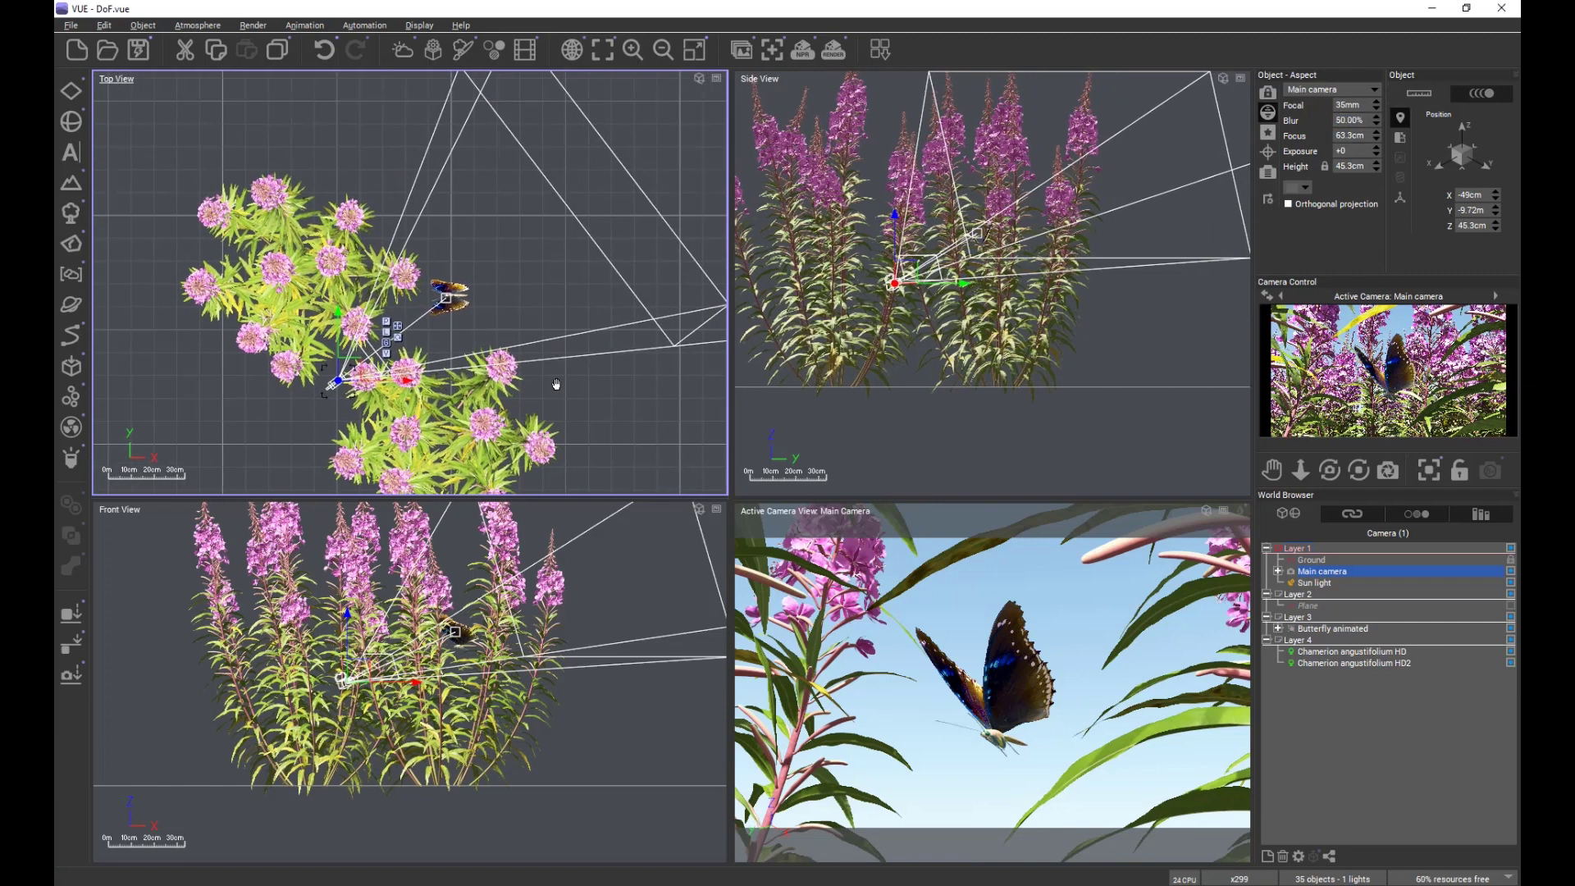
pyautogui.click(1510, 640)
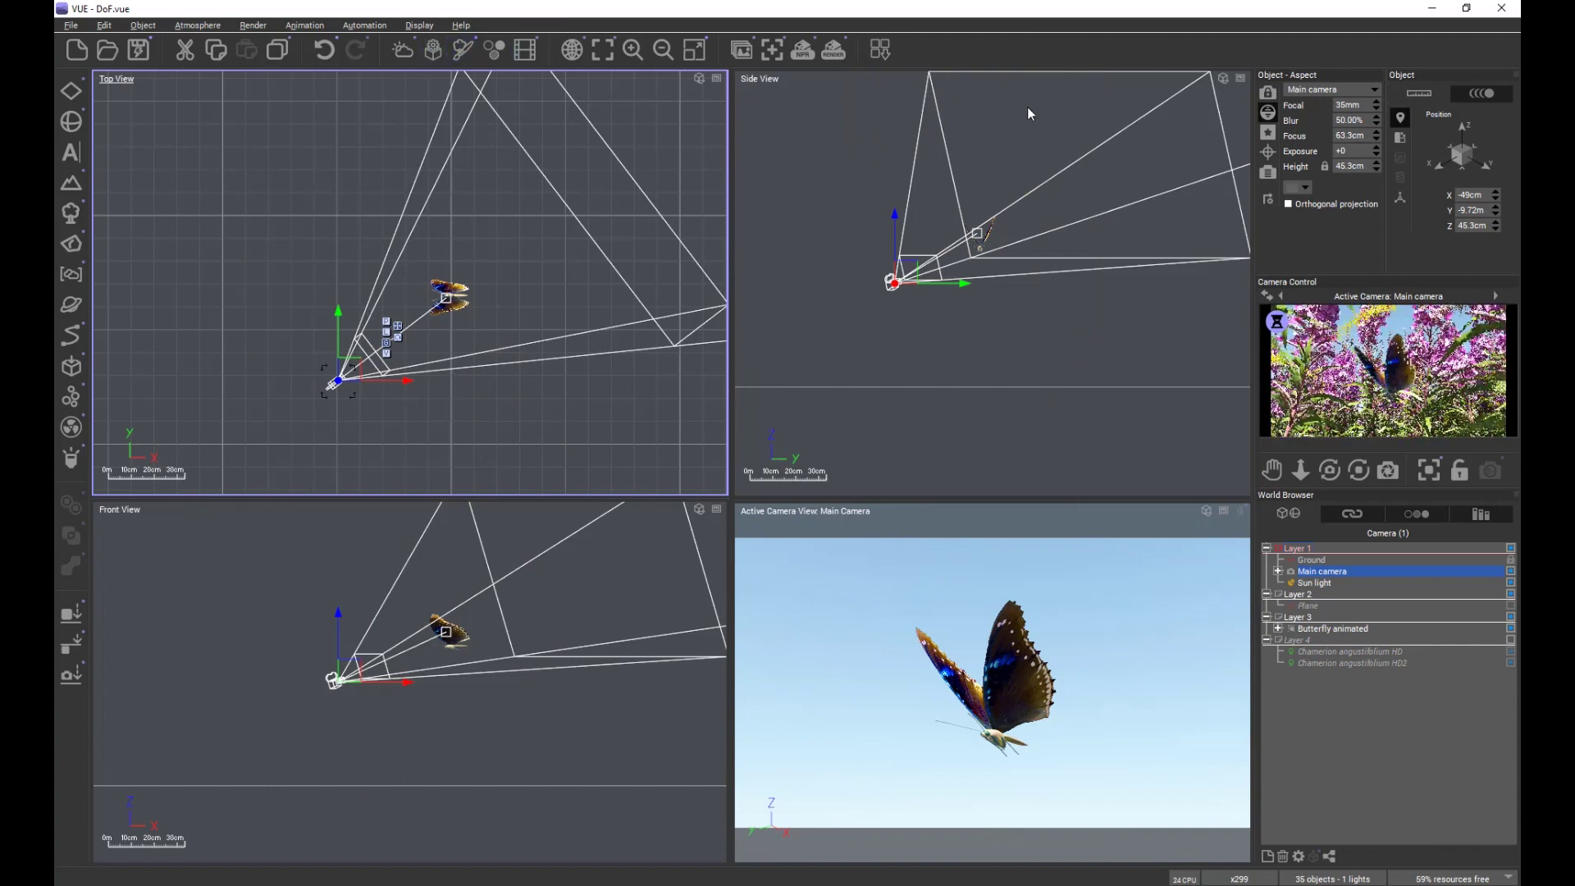
pyautogui.moveTo(538, 410); pyautogui.dragTo(486, 423, button='right')
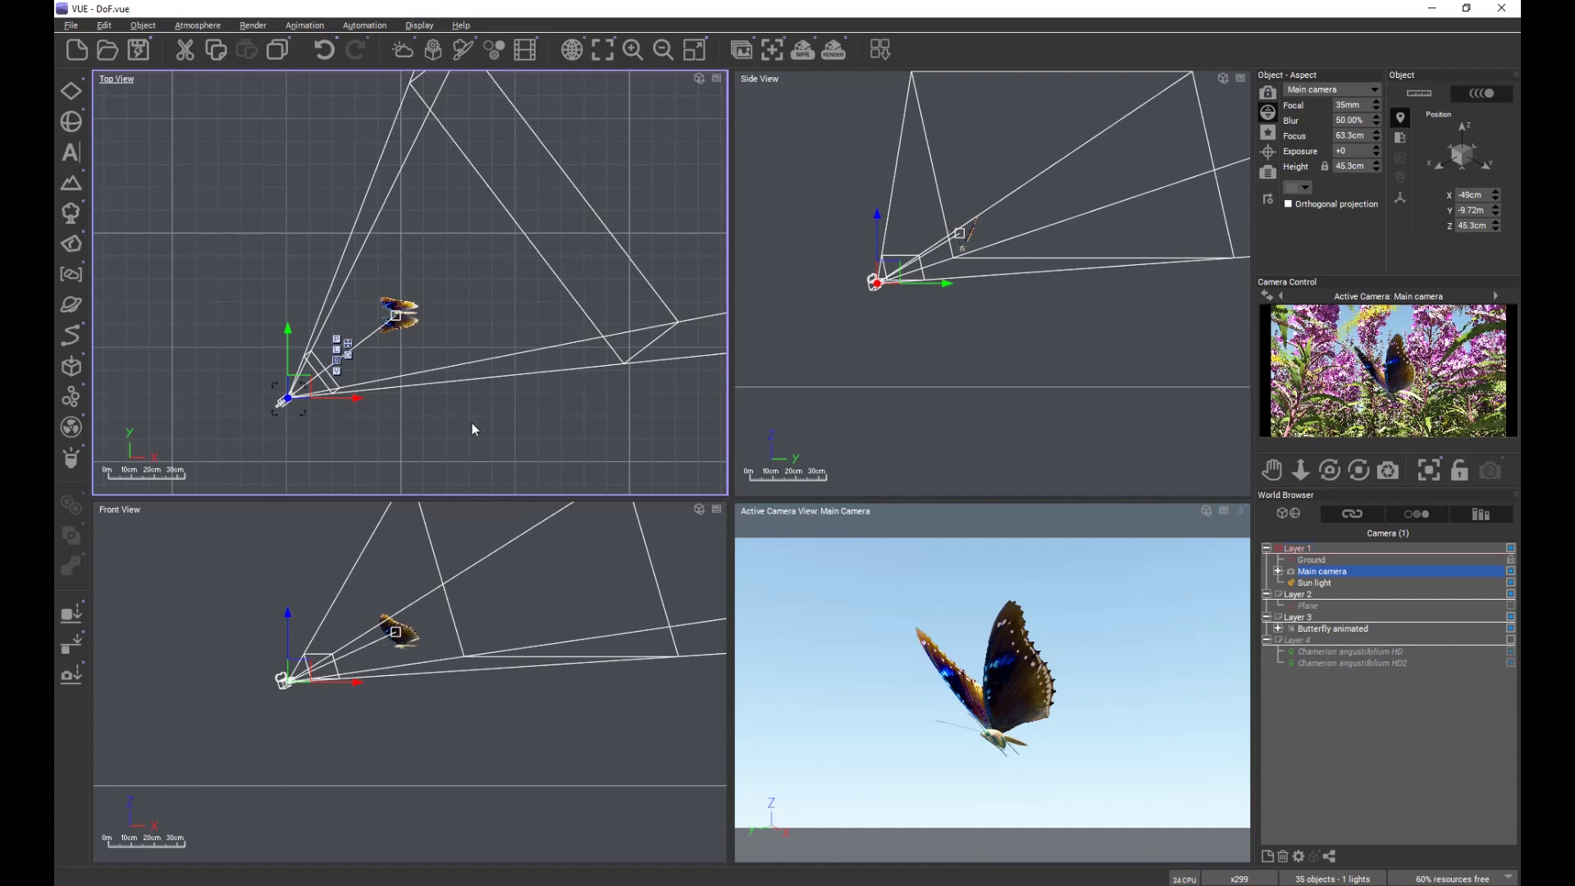
# Step: Turn Layer 4's visibility back on to show the fireweed plants
pyautogui.click(1512, 642)
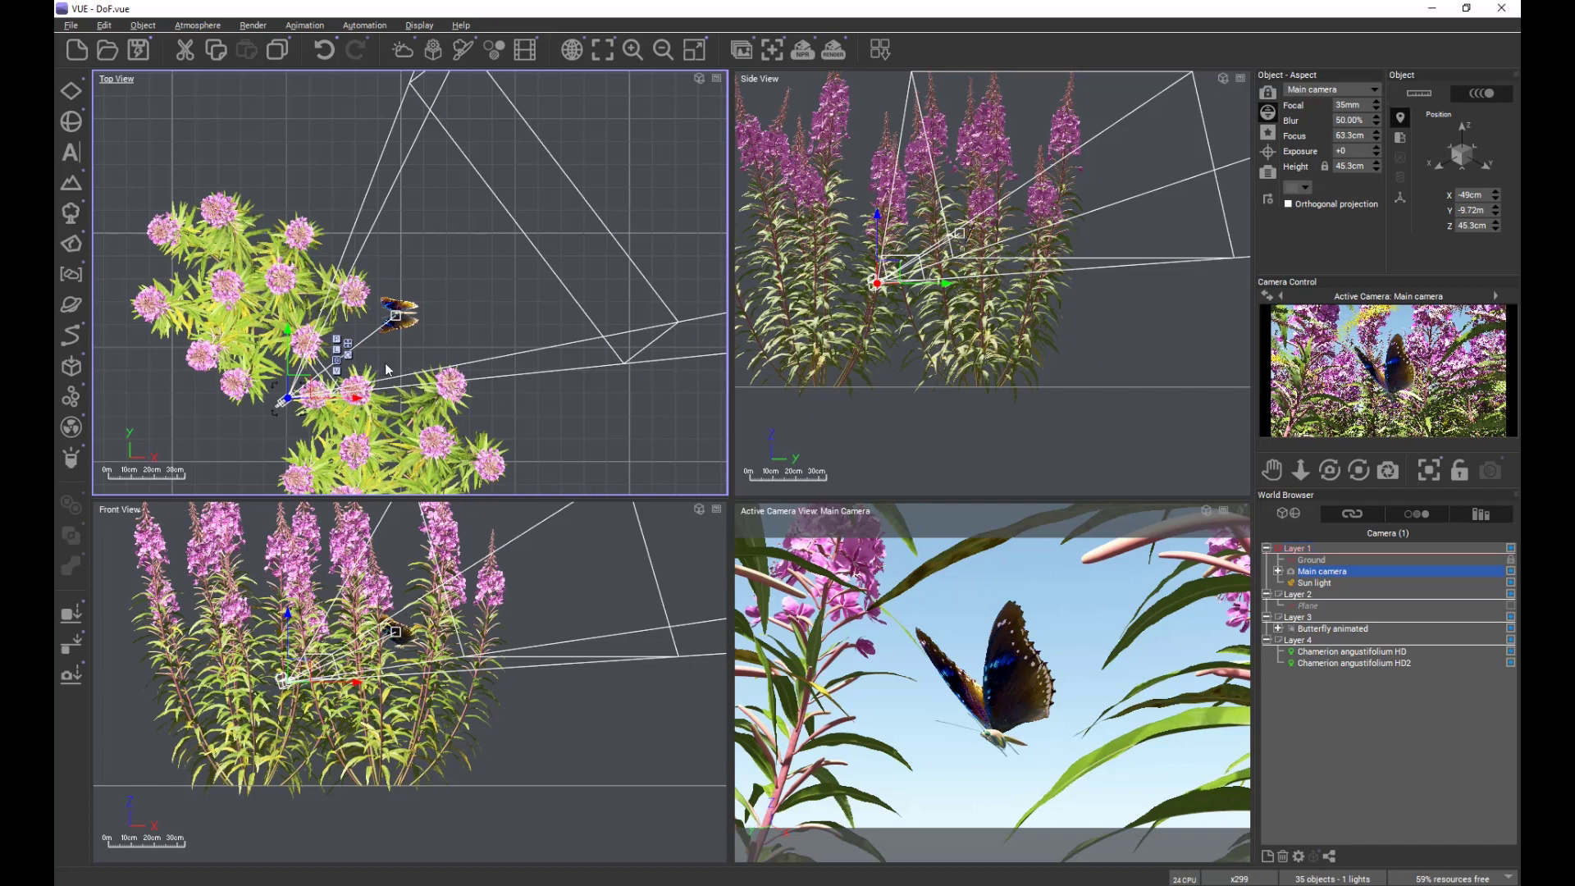
# Step: Try camera Blur values of 100%, 150% and 200%, finally settling on 100%
pyautogui.click(1357, 120)
pyautogui.write('100')
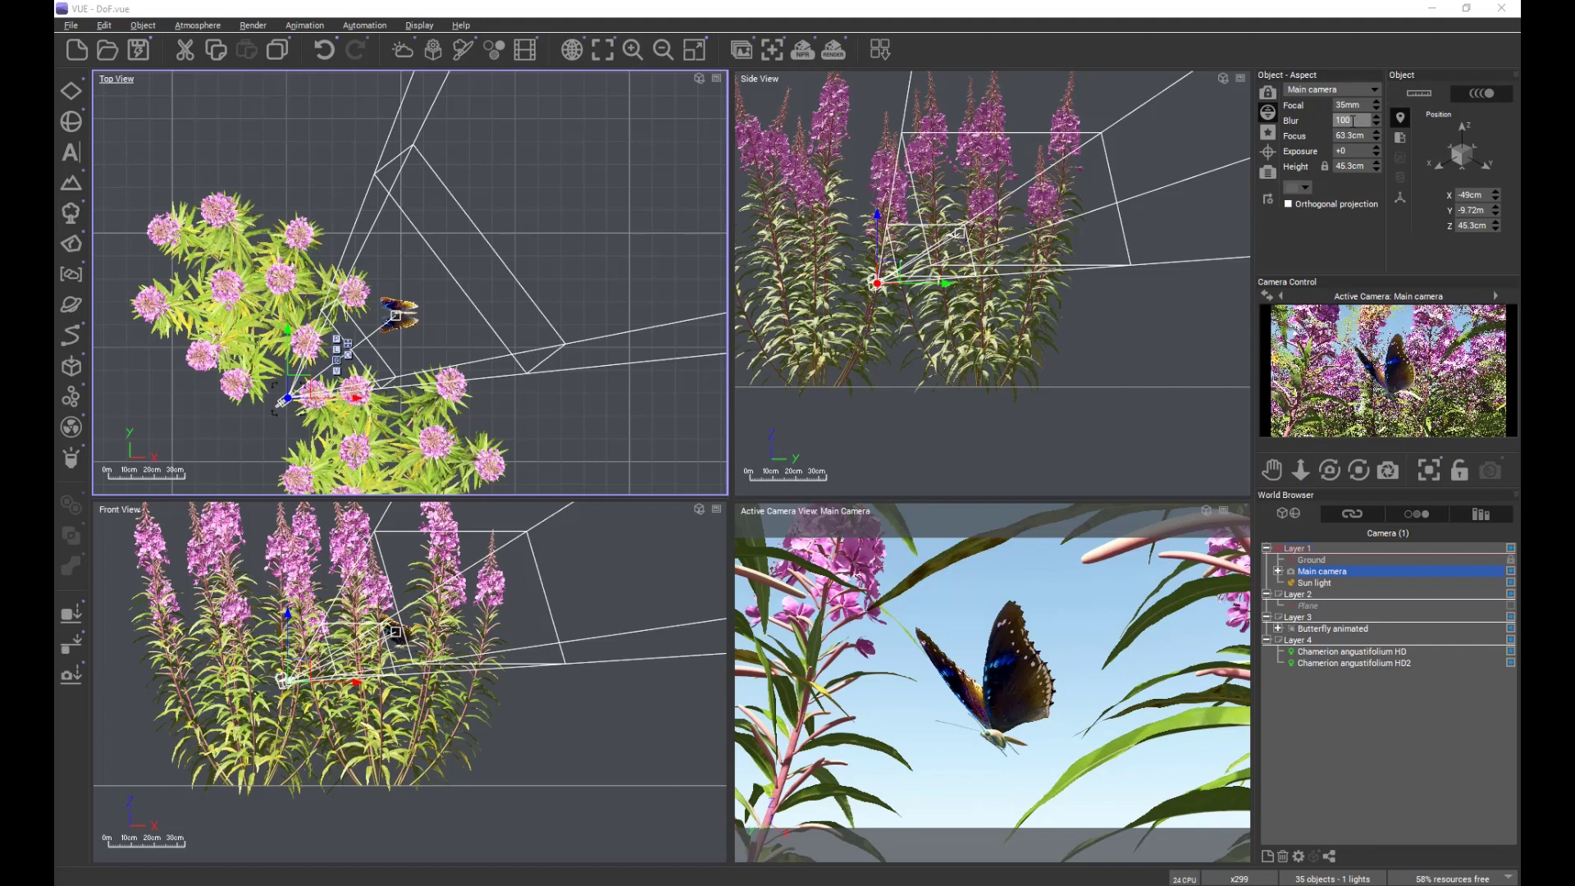
pyautogui.doubleClick(1335, 119)
pyautogui.write('150')
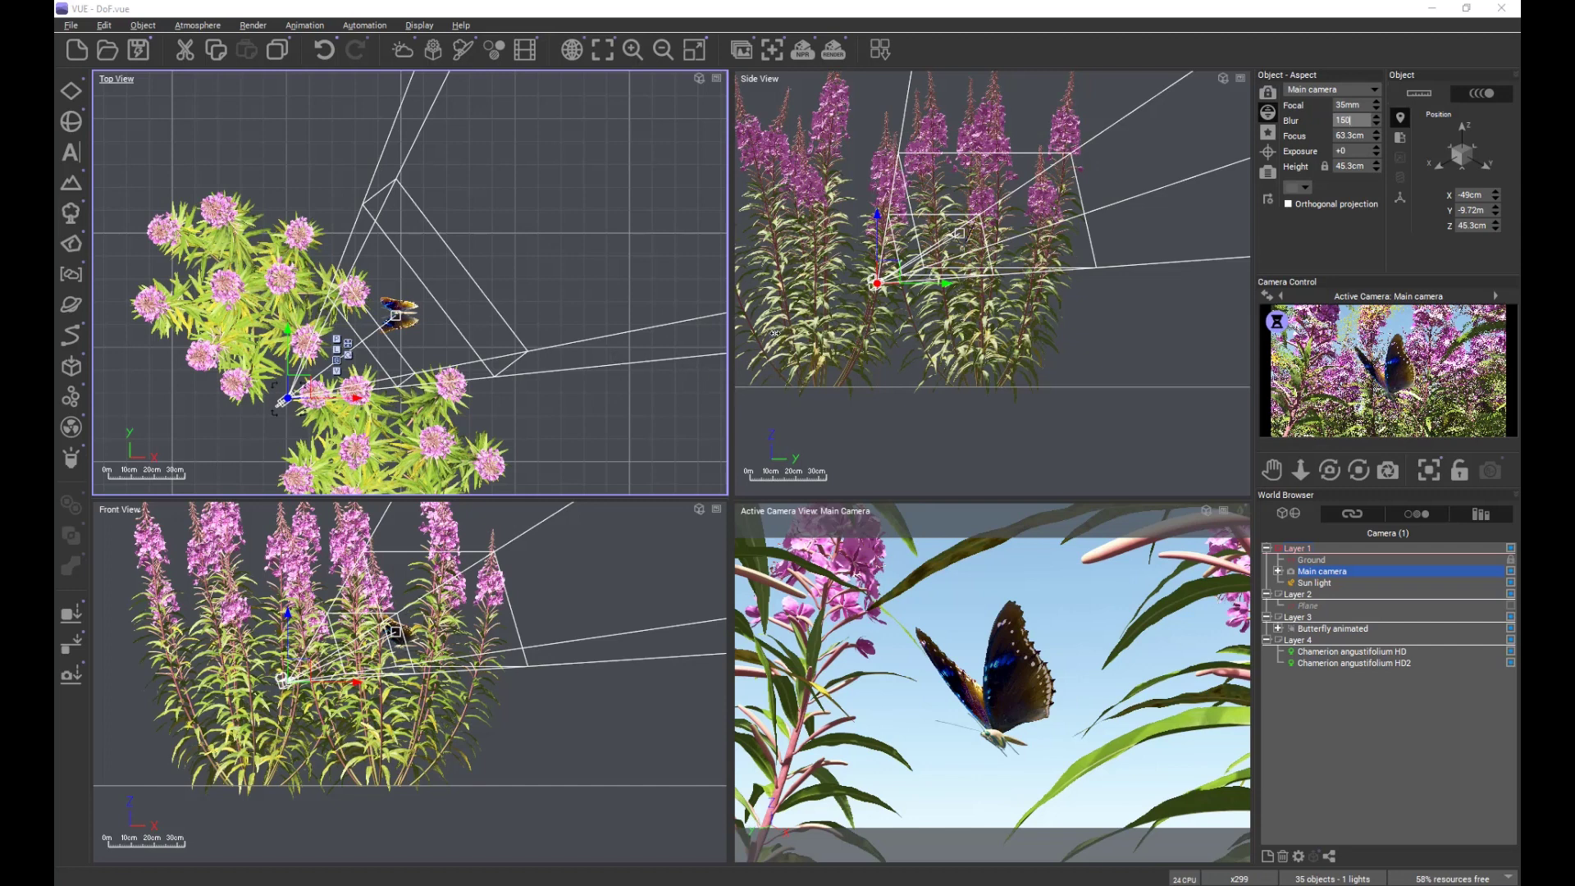
pyautogui.doubleClick(1346, 120)
pyautogui.write('200')
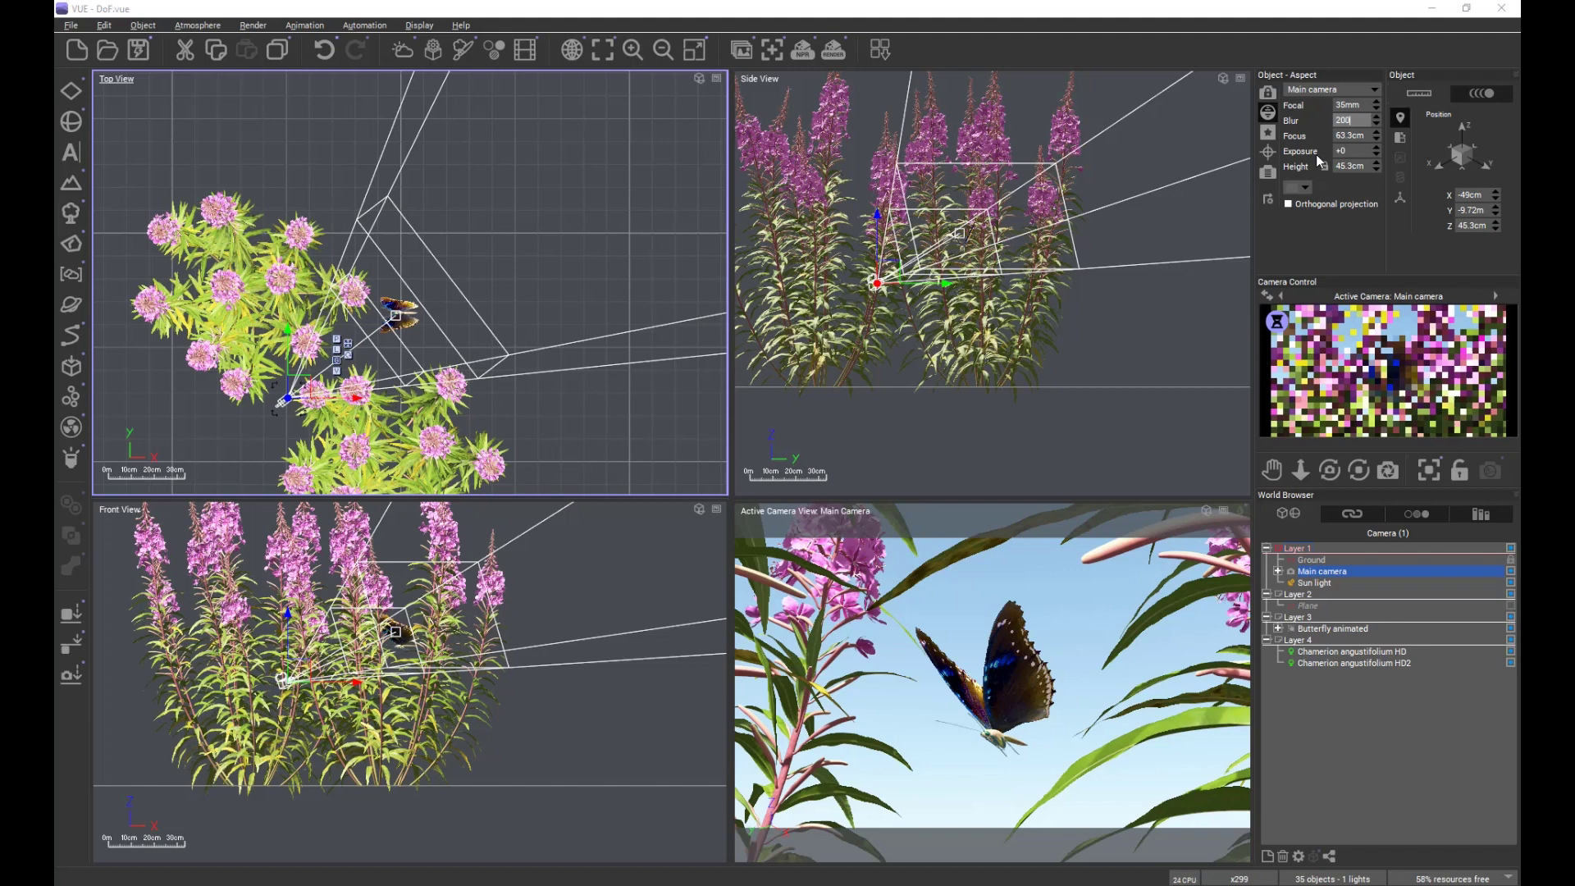
pyautogui.click(1349, 119)
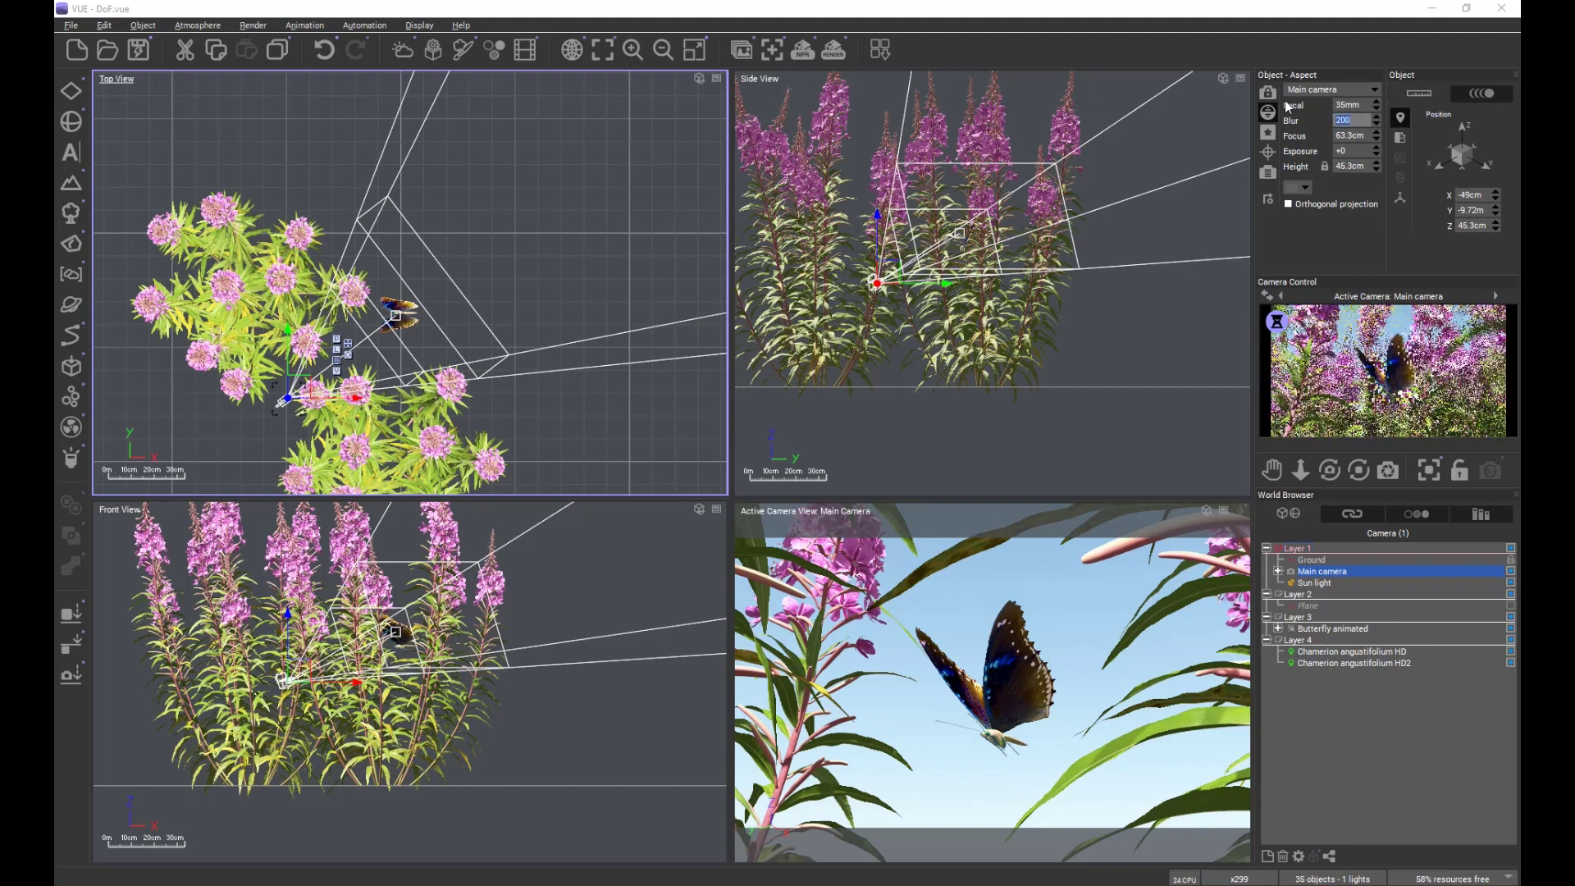
pyautogui.write('100')
pyautogui.press('Return')
# Step: Check Render Options (Television 16/9, 800 x 450), then reselect Main camera and reopen them
pyautogui.click(1200, 103)
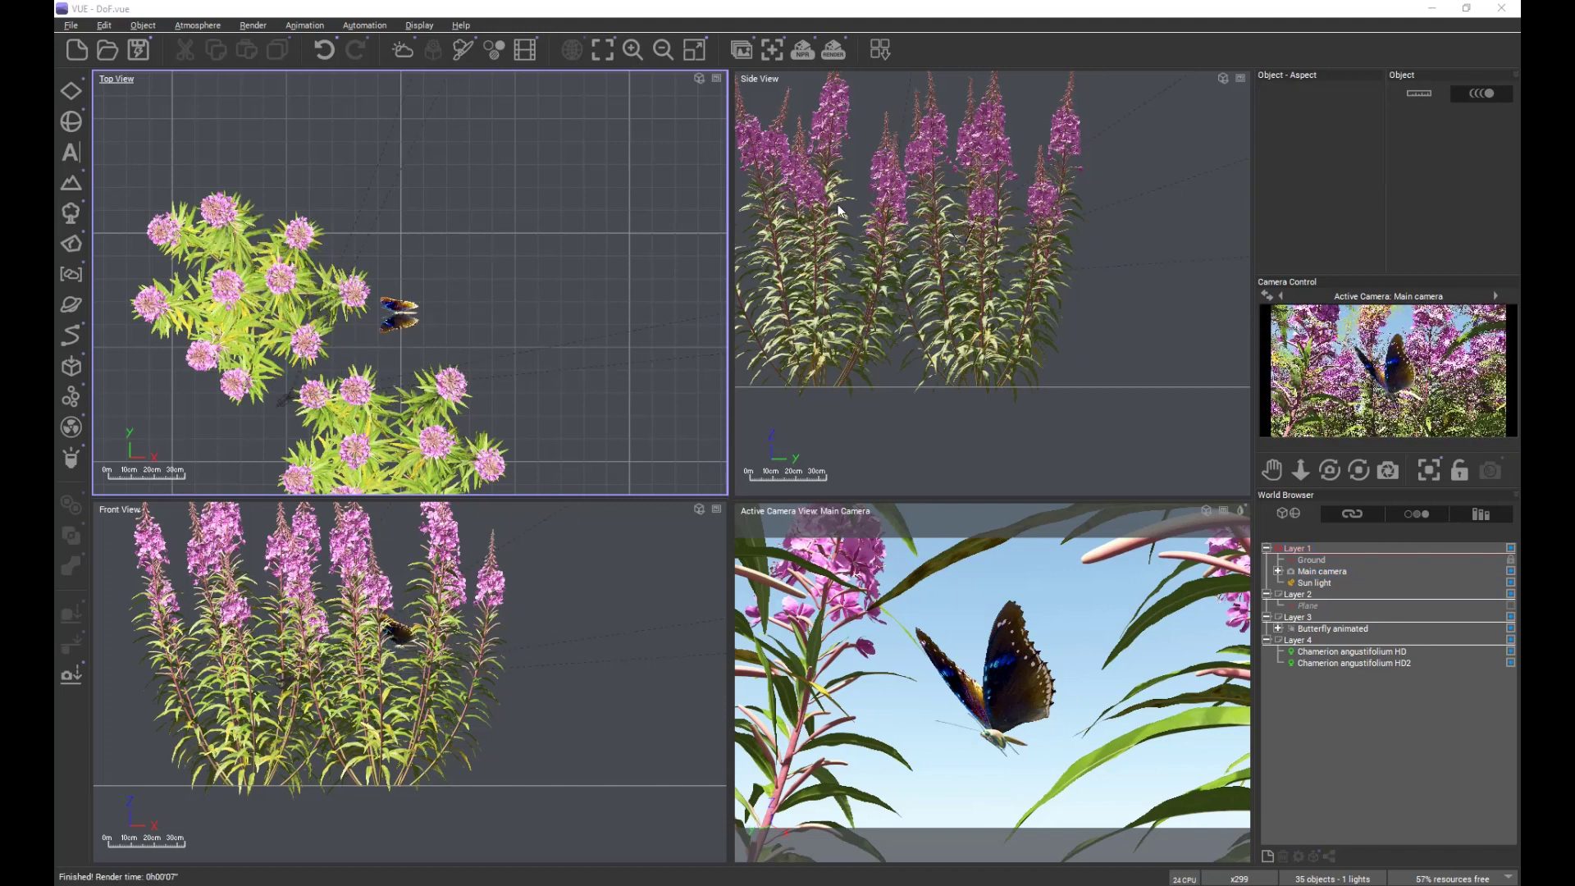
pyautogui.click(832, 53)
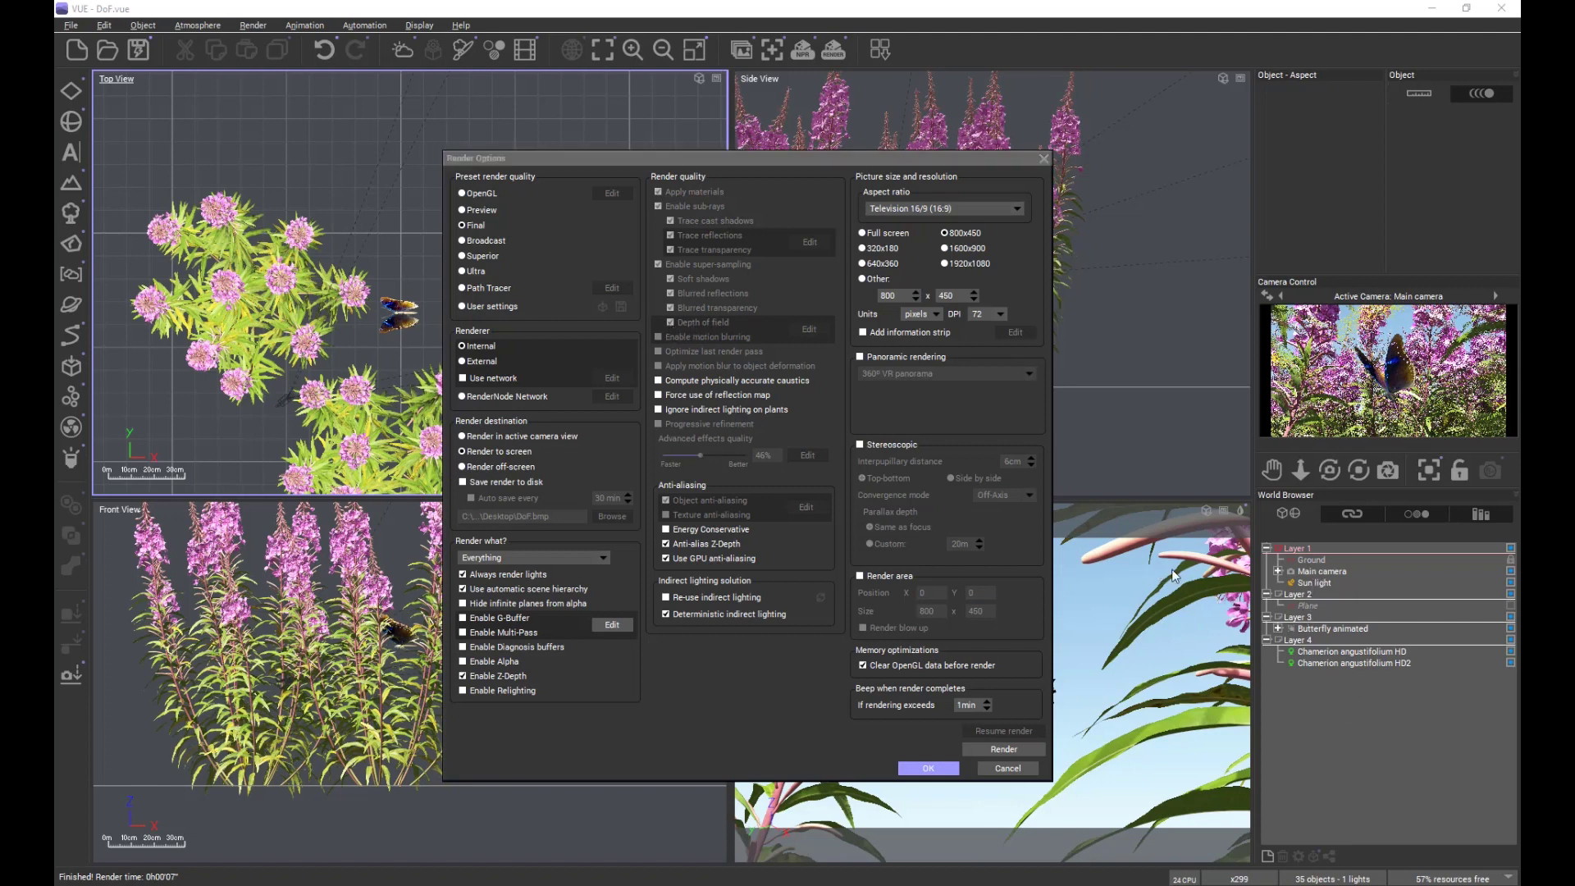
pyautogui.click(928, 767)
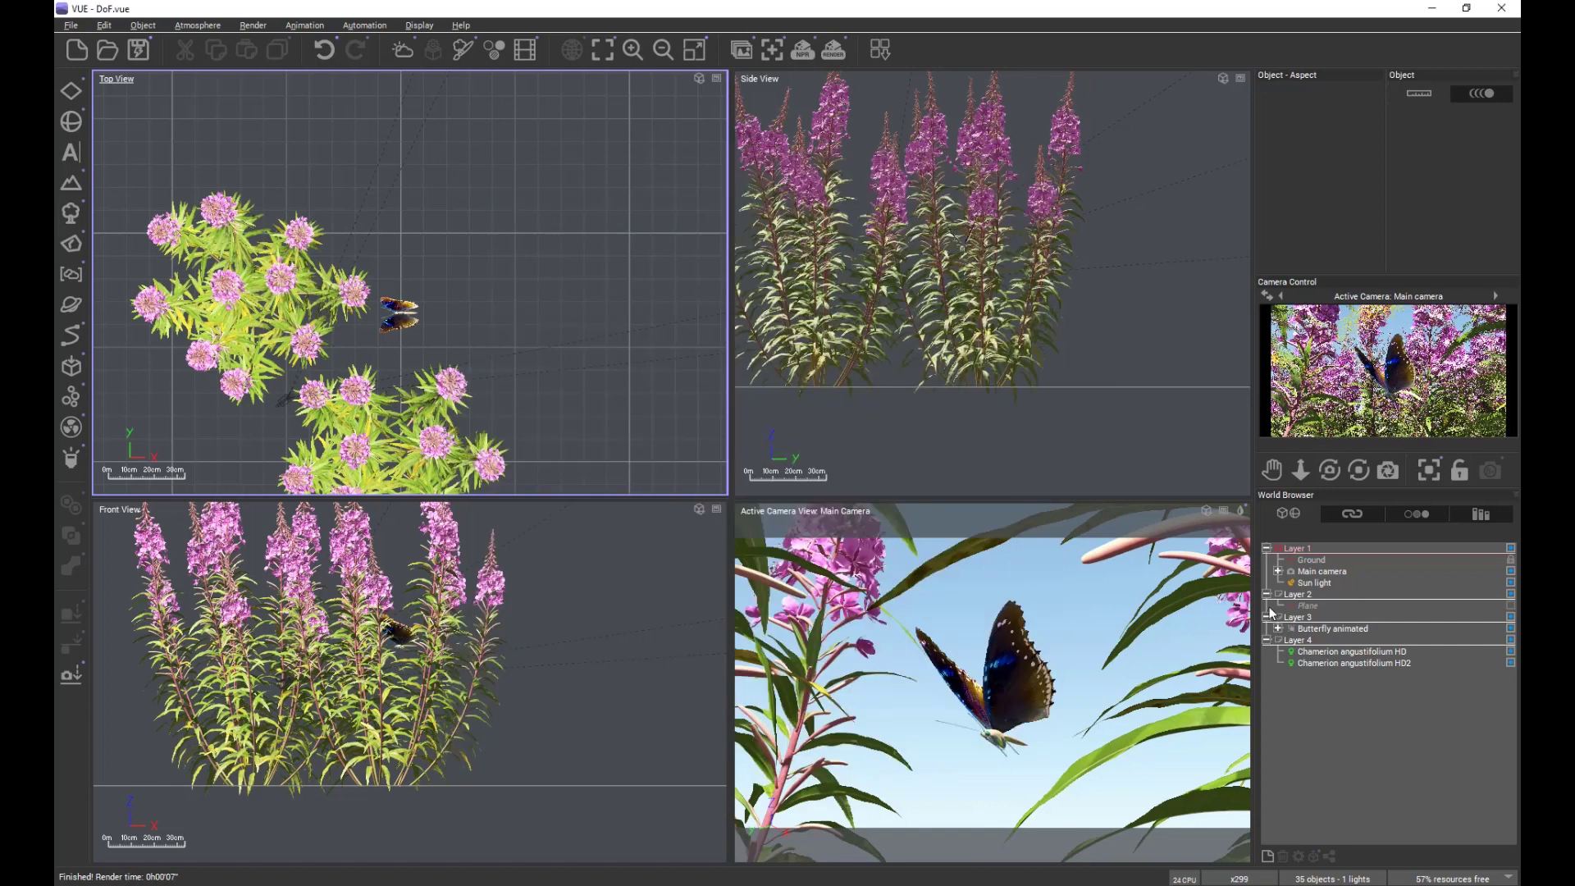
pyautogui.click(1321, 571)
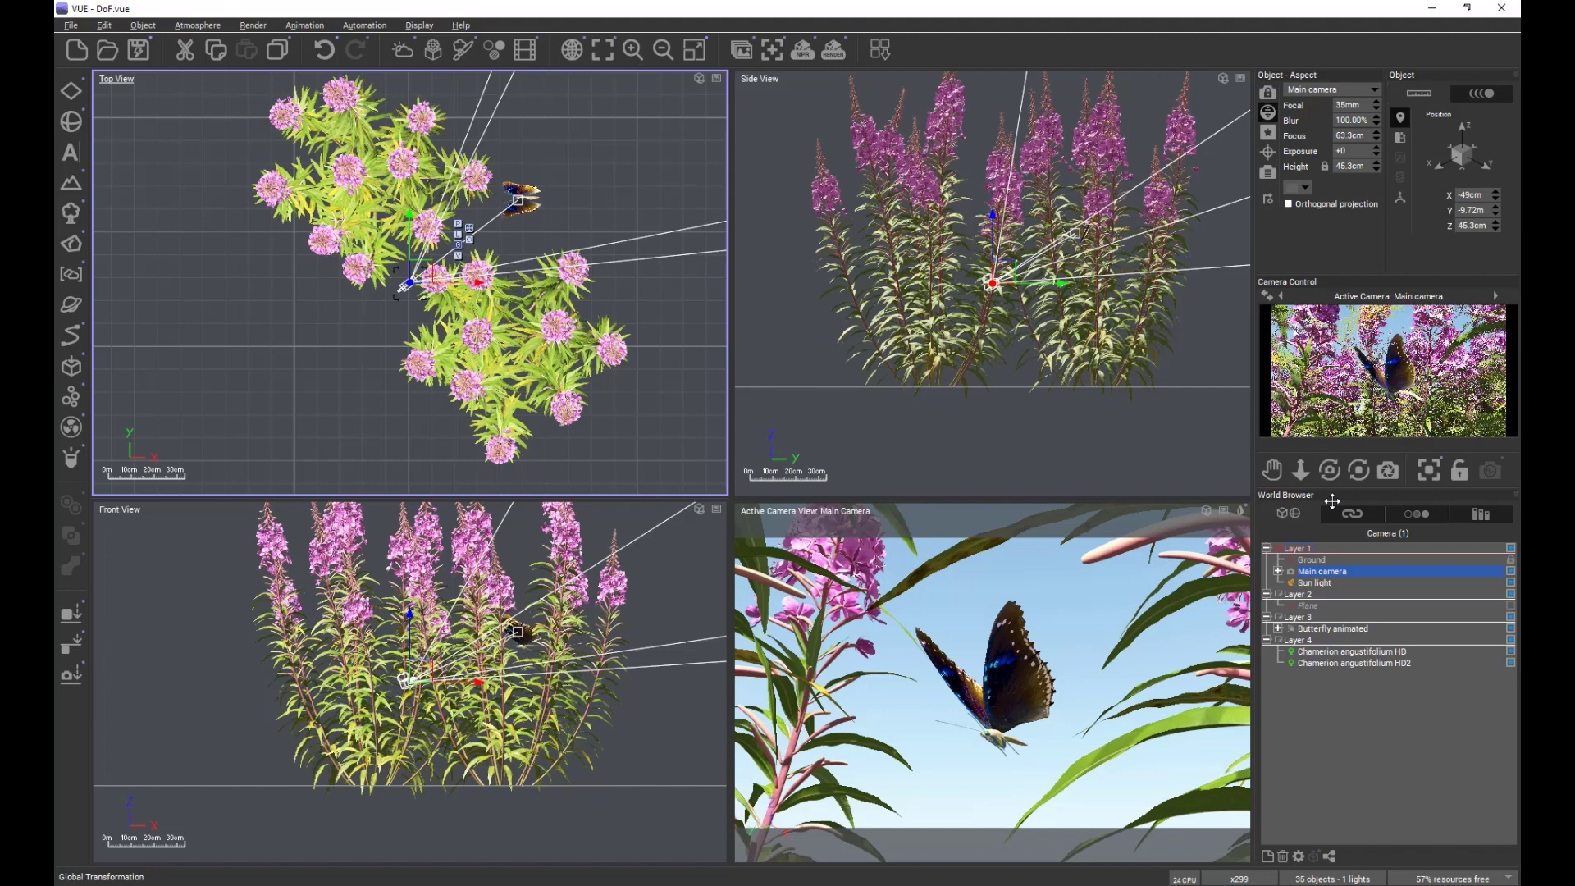
pyautogui.click(833, 50)
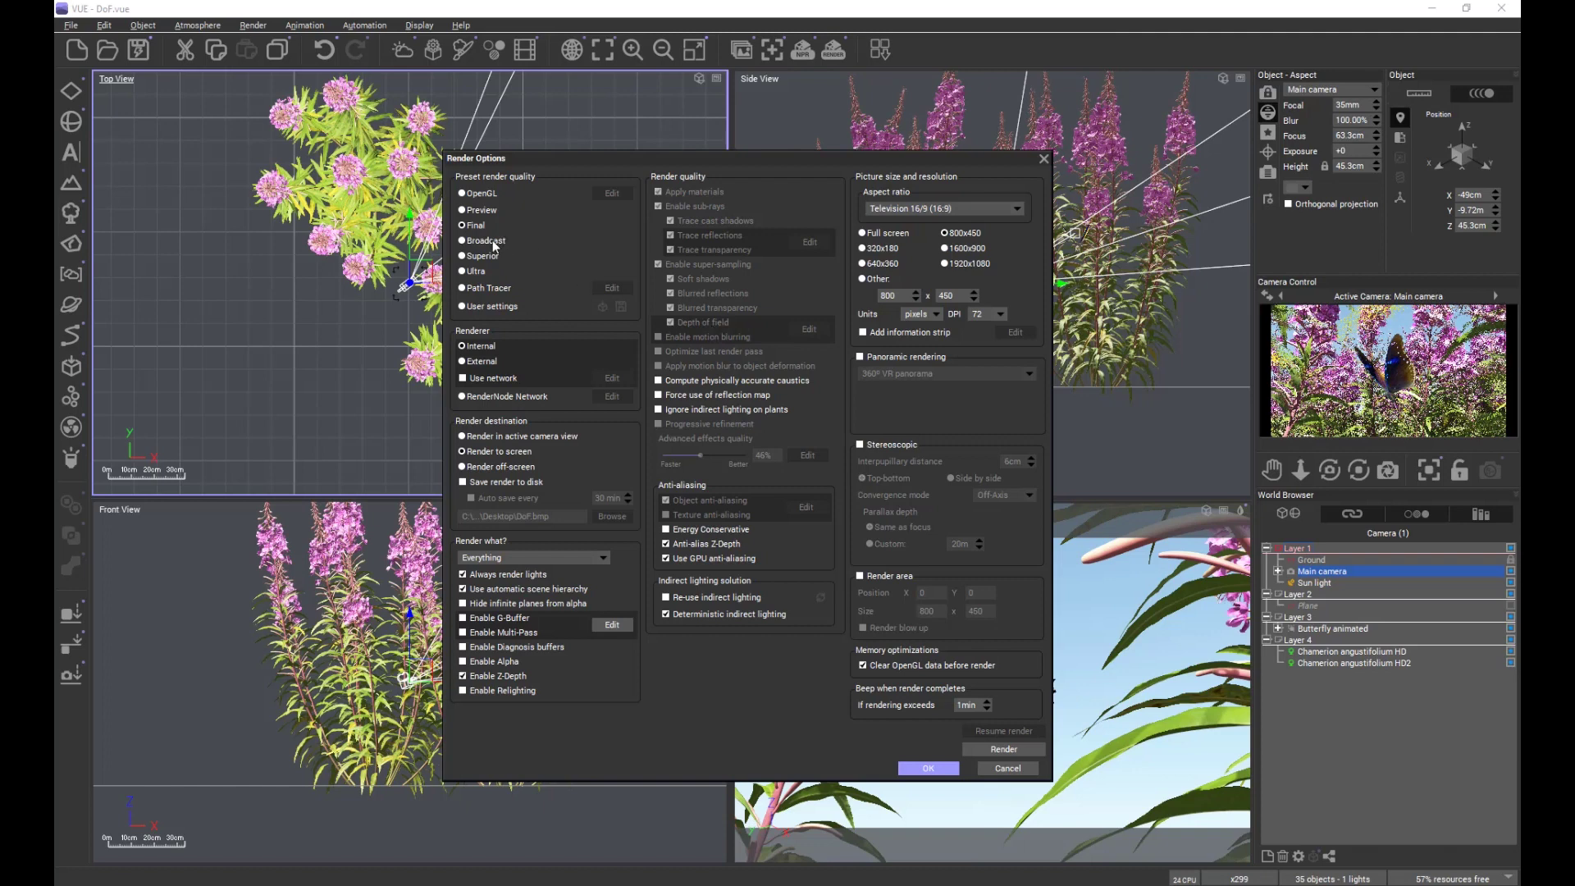
# Step: Render the 800x450 butterfly scene and accept the post-render adjustments
pyautogui.click(996, 749)
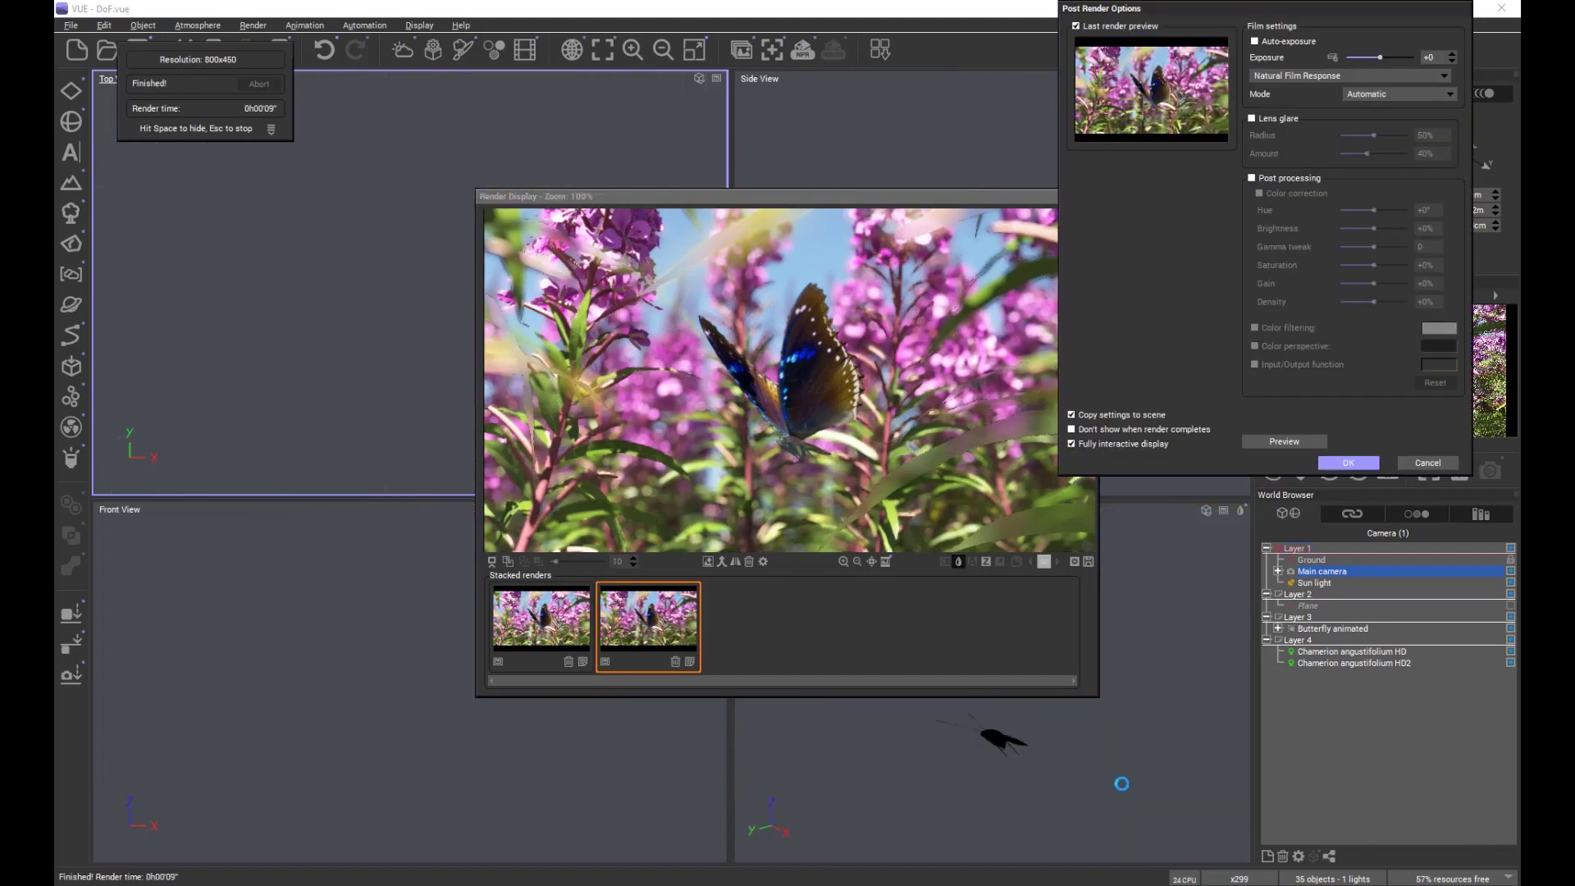
pyautogui.click(1350, 464)
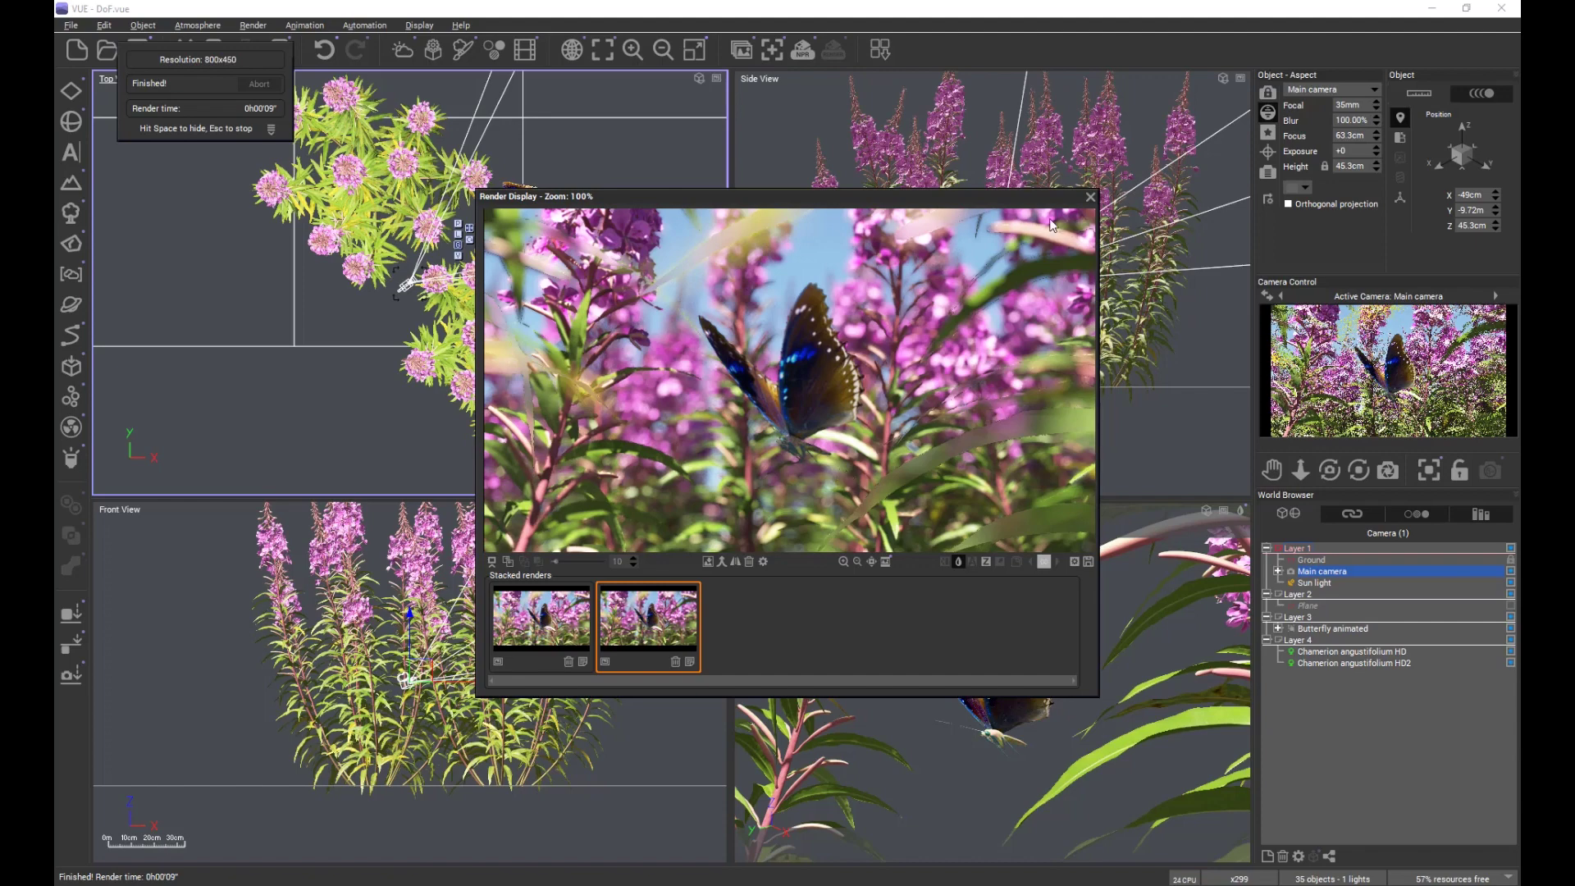
# Step: Switch Render Options to User settings, enable Depth of field, and open its blur settings
pyautogui.click(1090, 197)
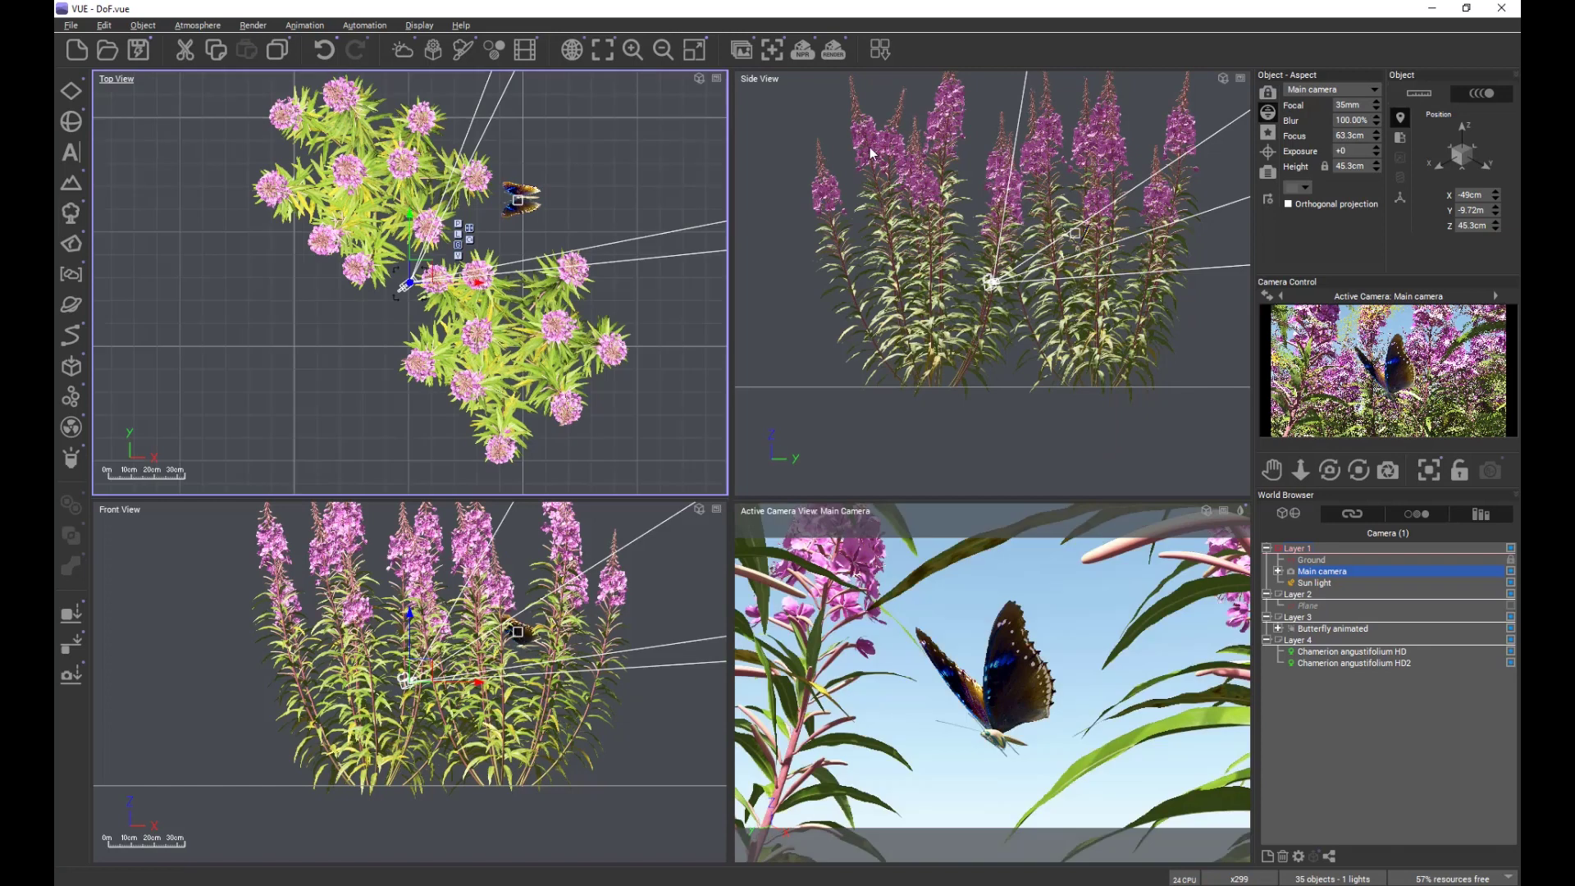
pyautogui.click(834, 50)
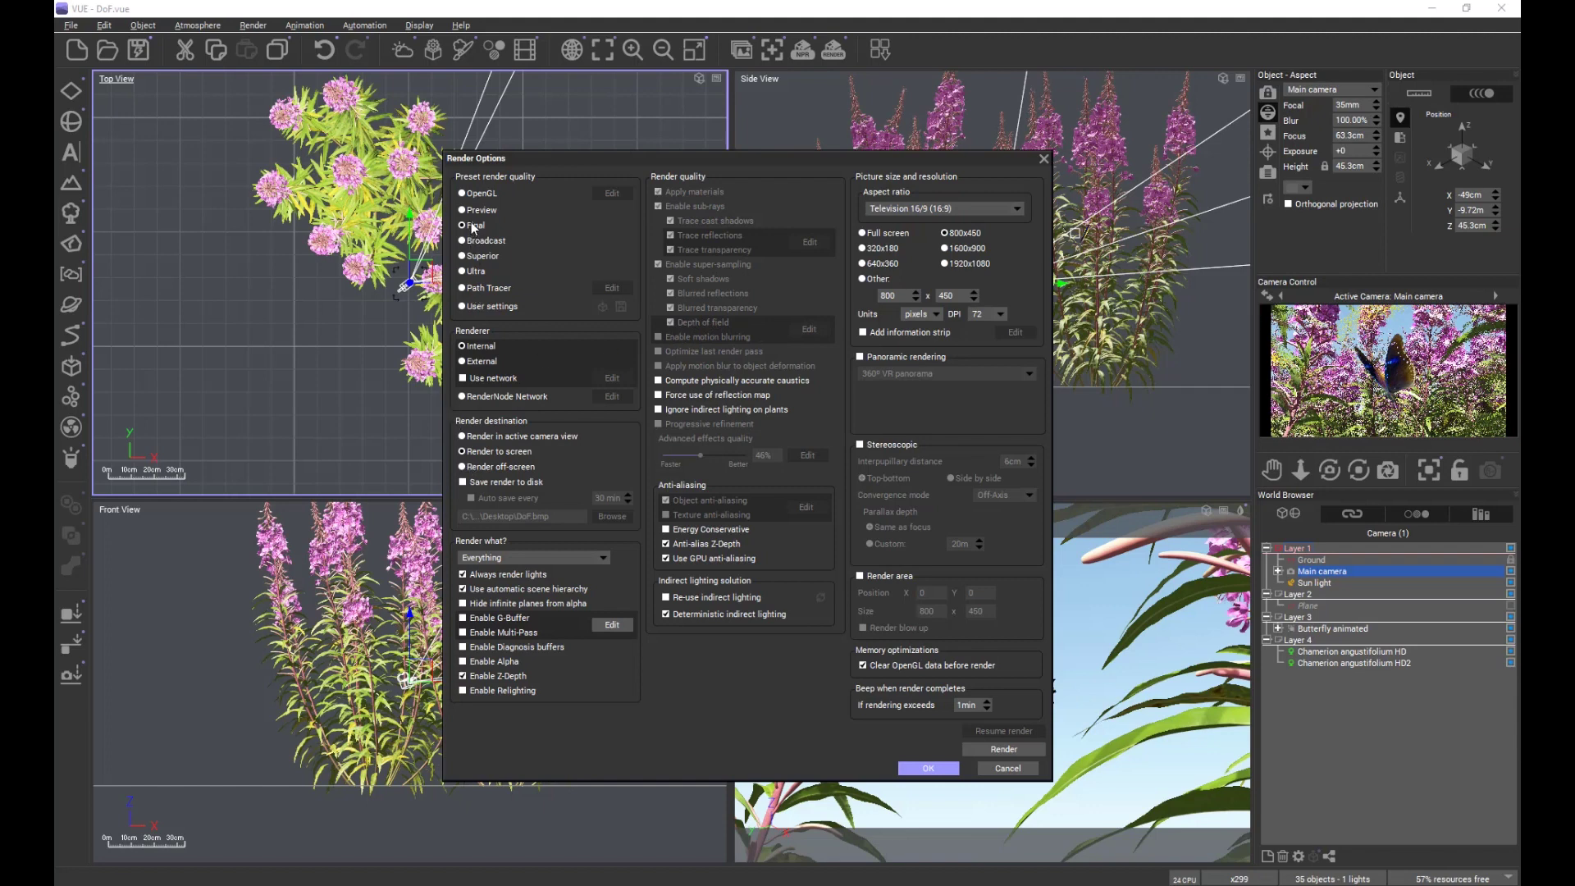
pyautogui.click(479, 305)
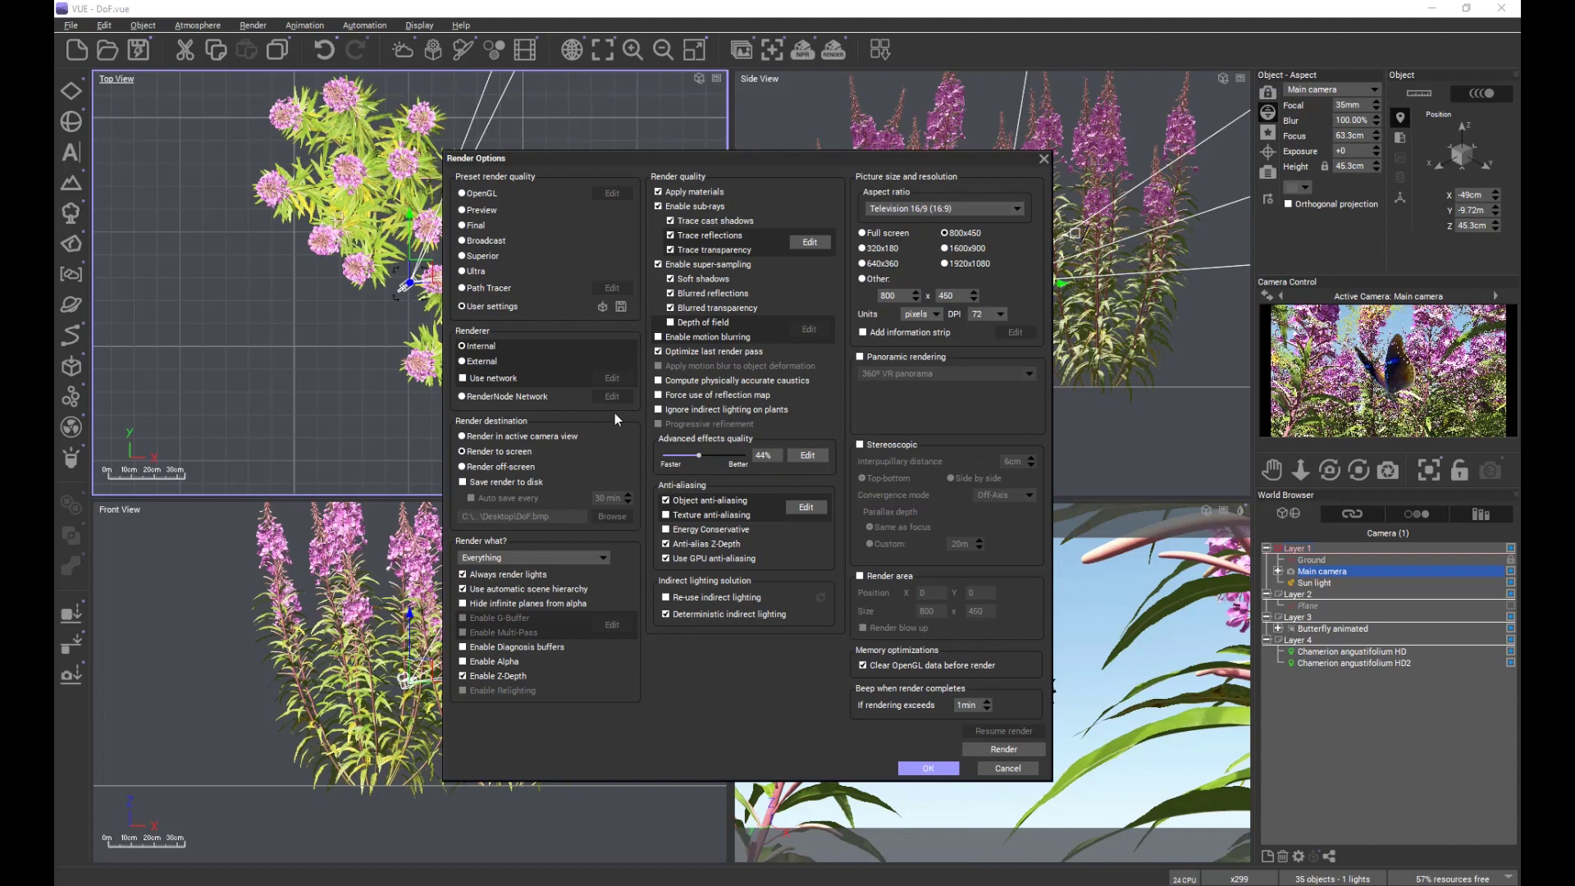
pyautogui.click(671, 323)
pyautogui.click(809, 330)
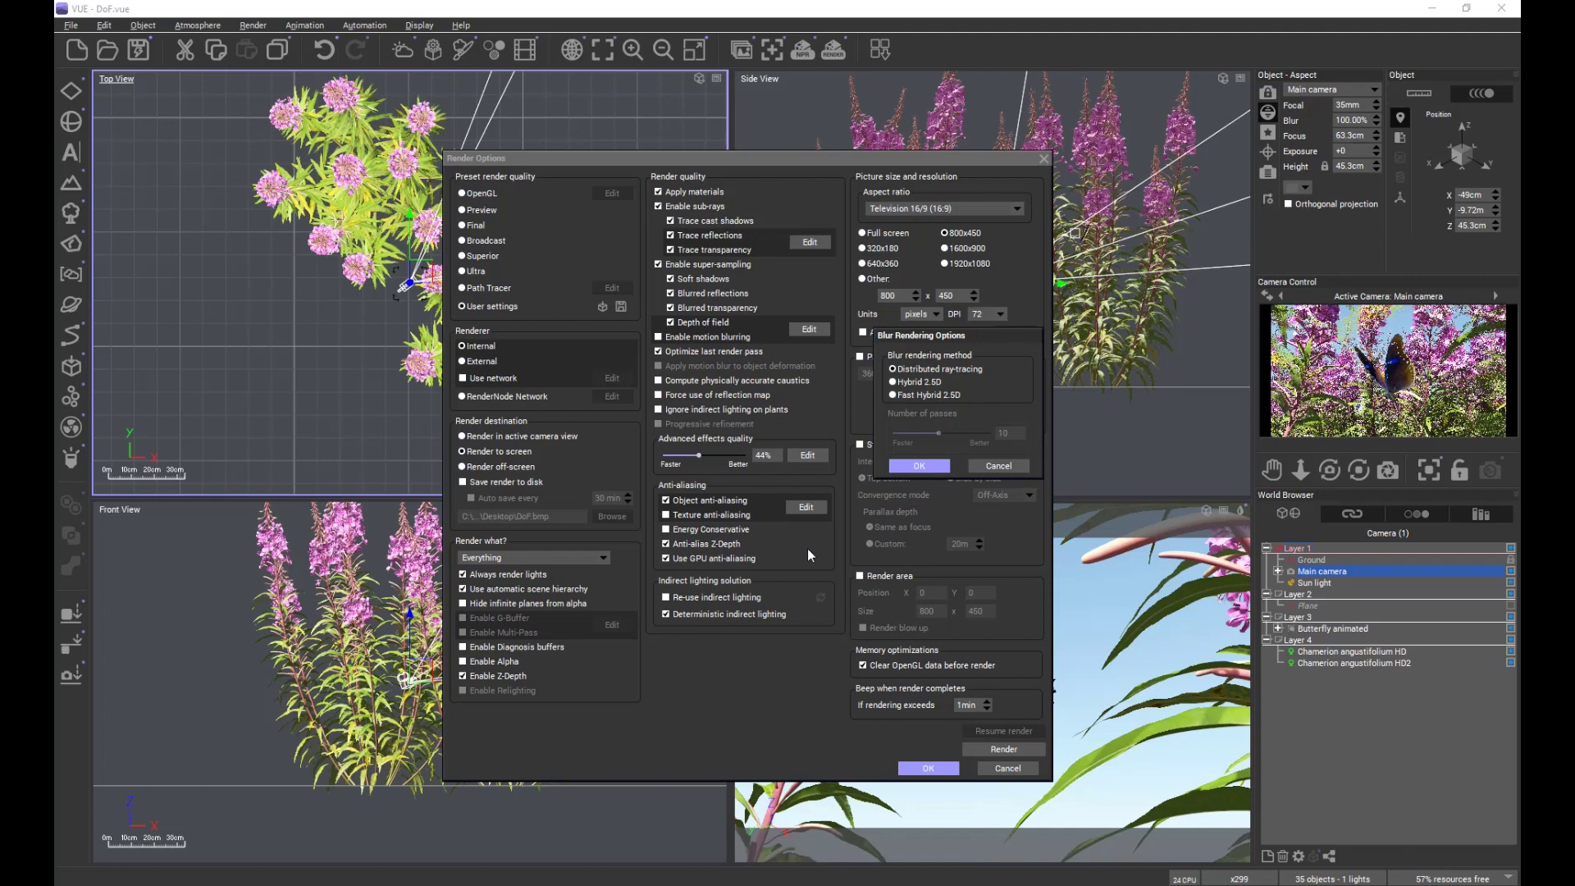
# Step: Choose Hybrid 2.5D as the blur method and confirm the blur options
pyautogui.press('Down')
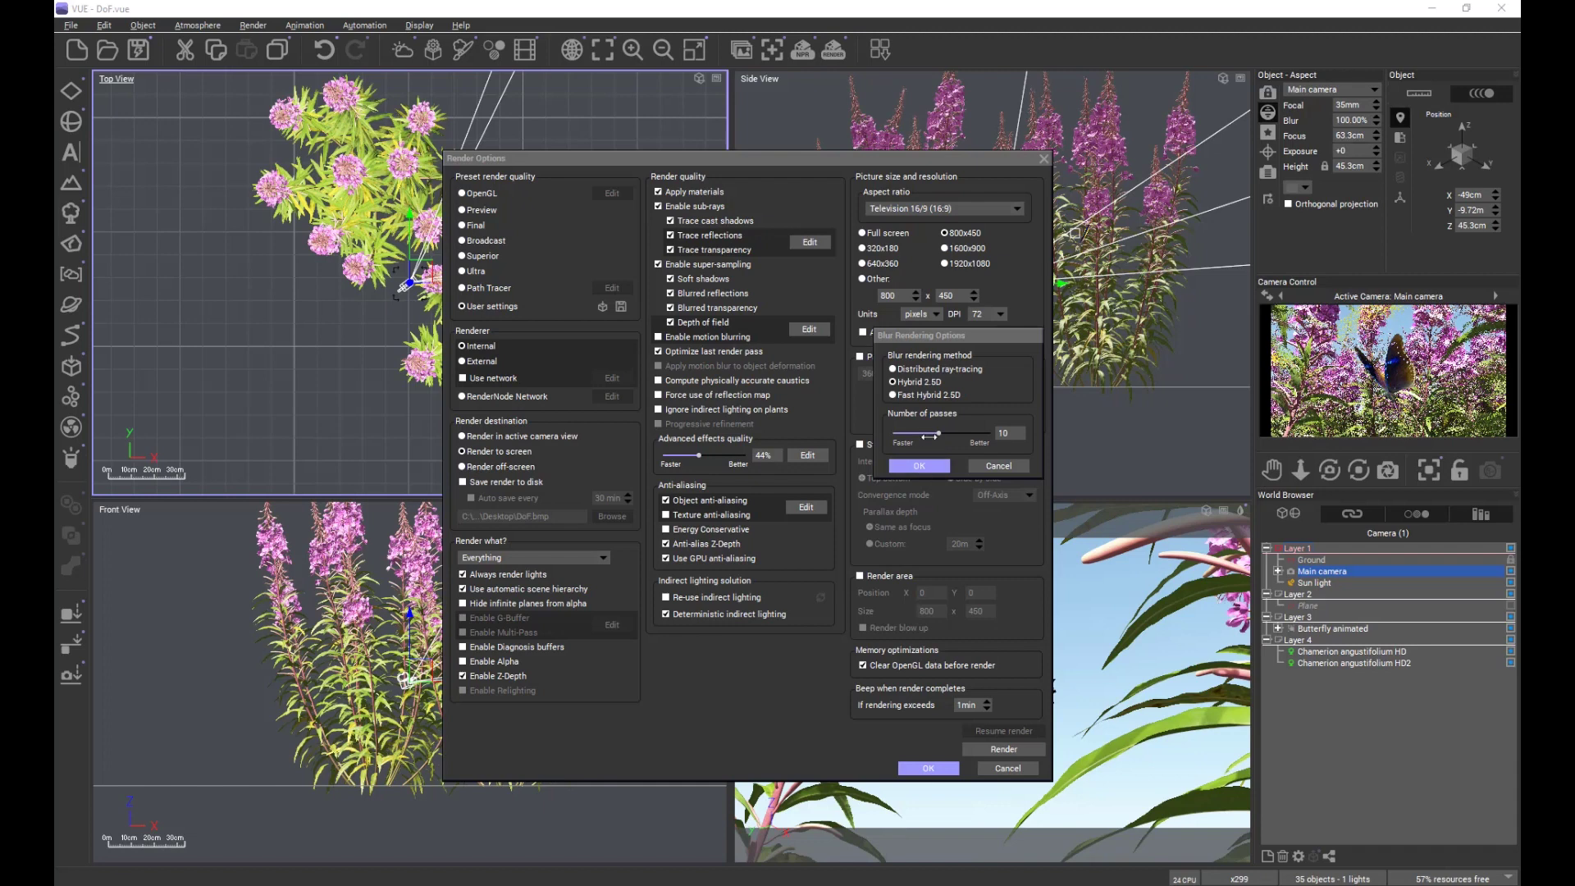
pyautogui.click(921, 467)
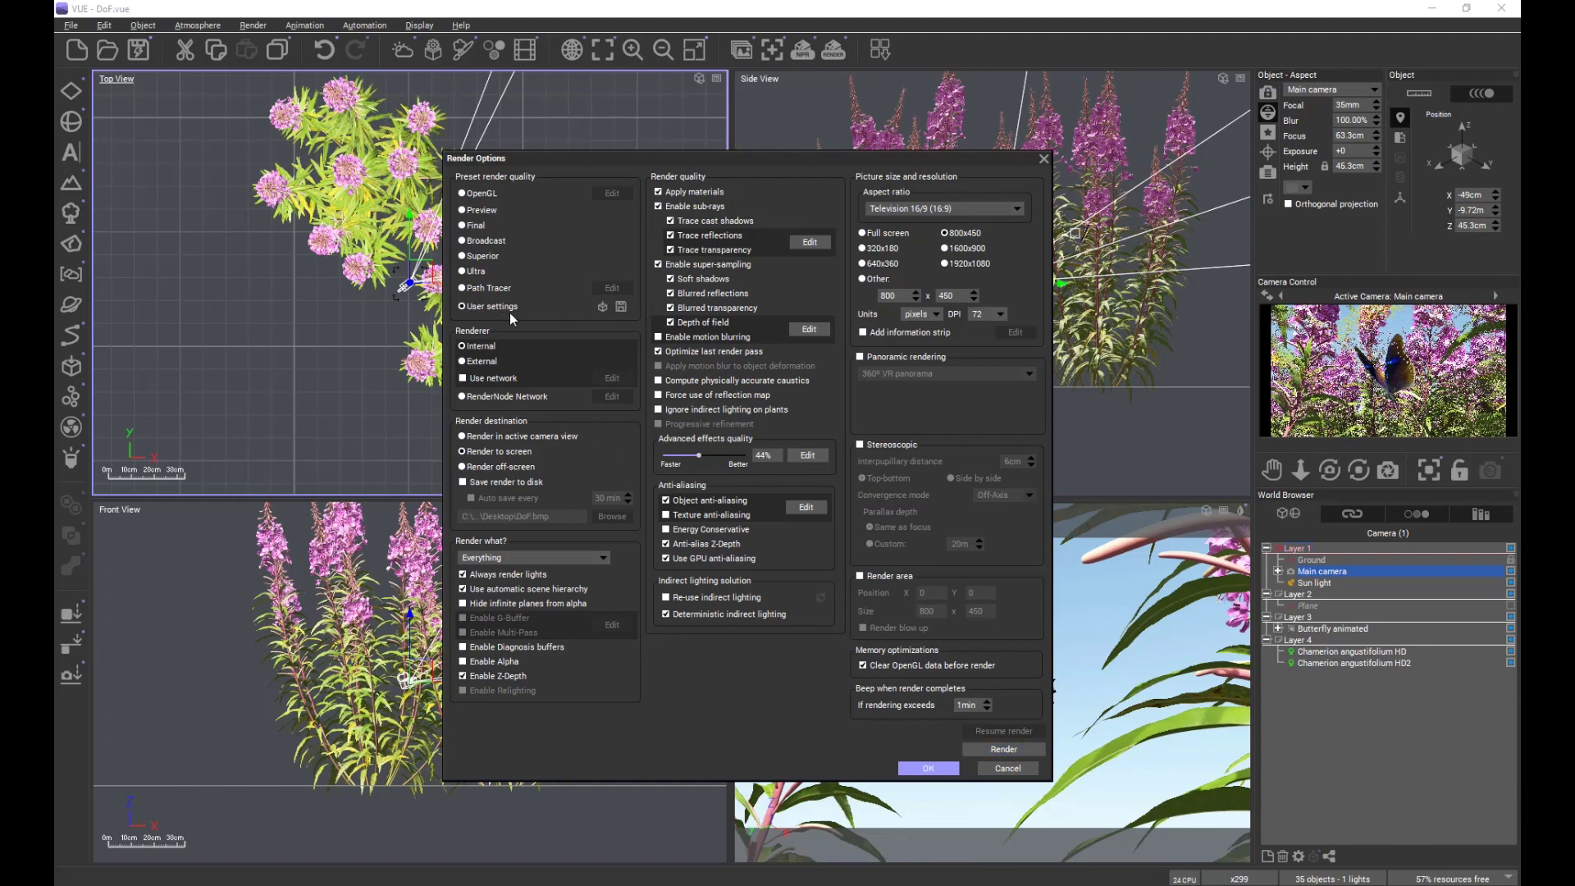
# Step: Render the butterfly scene with Hybrid 2.5D depth of field and compare it with a stacked render
pyautogui.click(1005, 749)
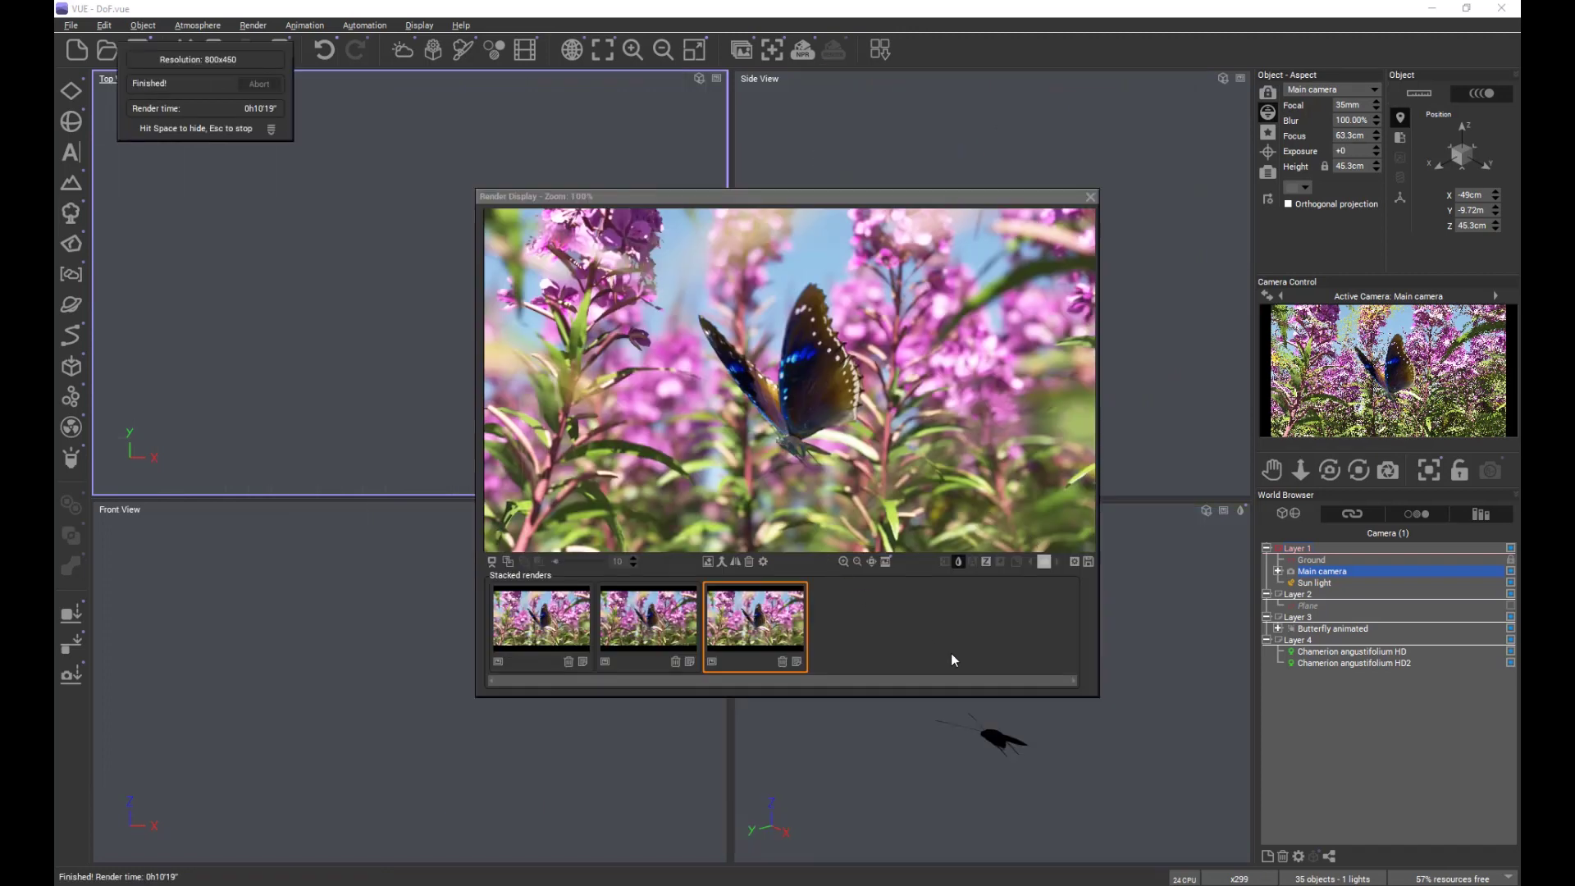
pyautogui.click(508, 563)
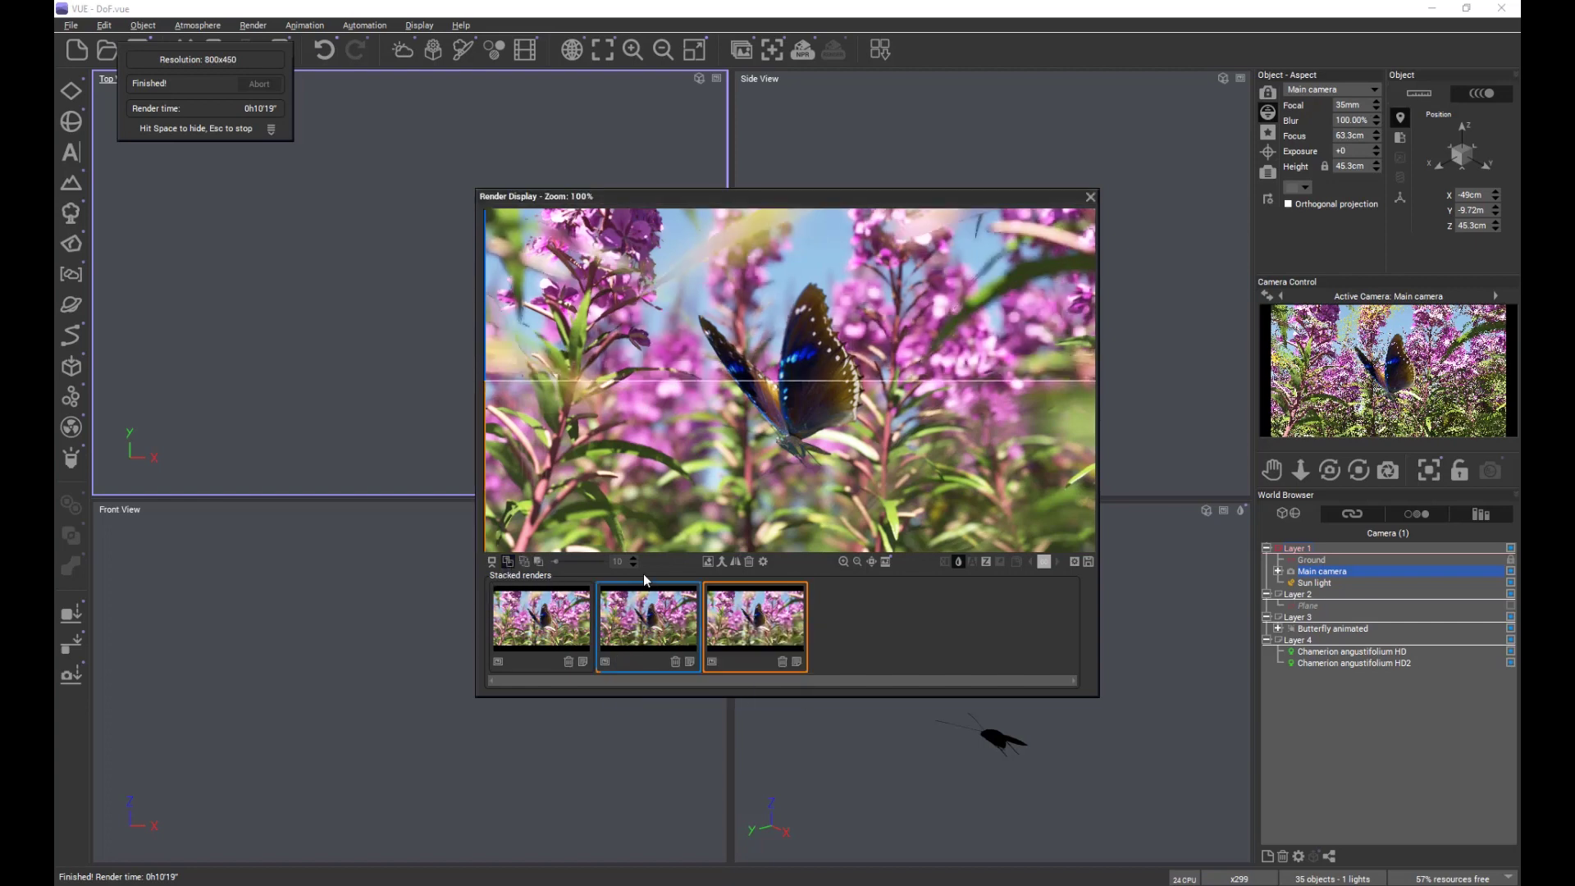
pyautogui.click(645, 626)
pyautogui.moveTo(707, 382); pyautogui.dragTo(1037, 212)
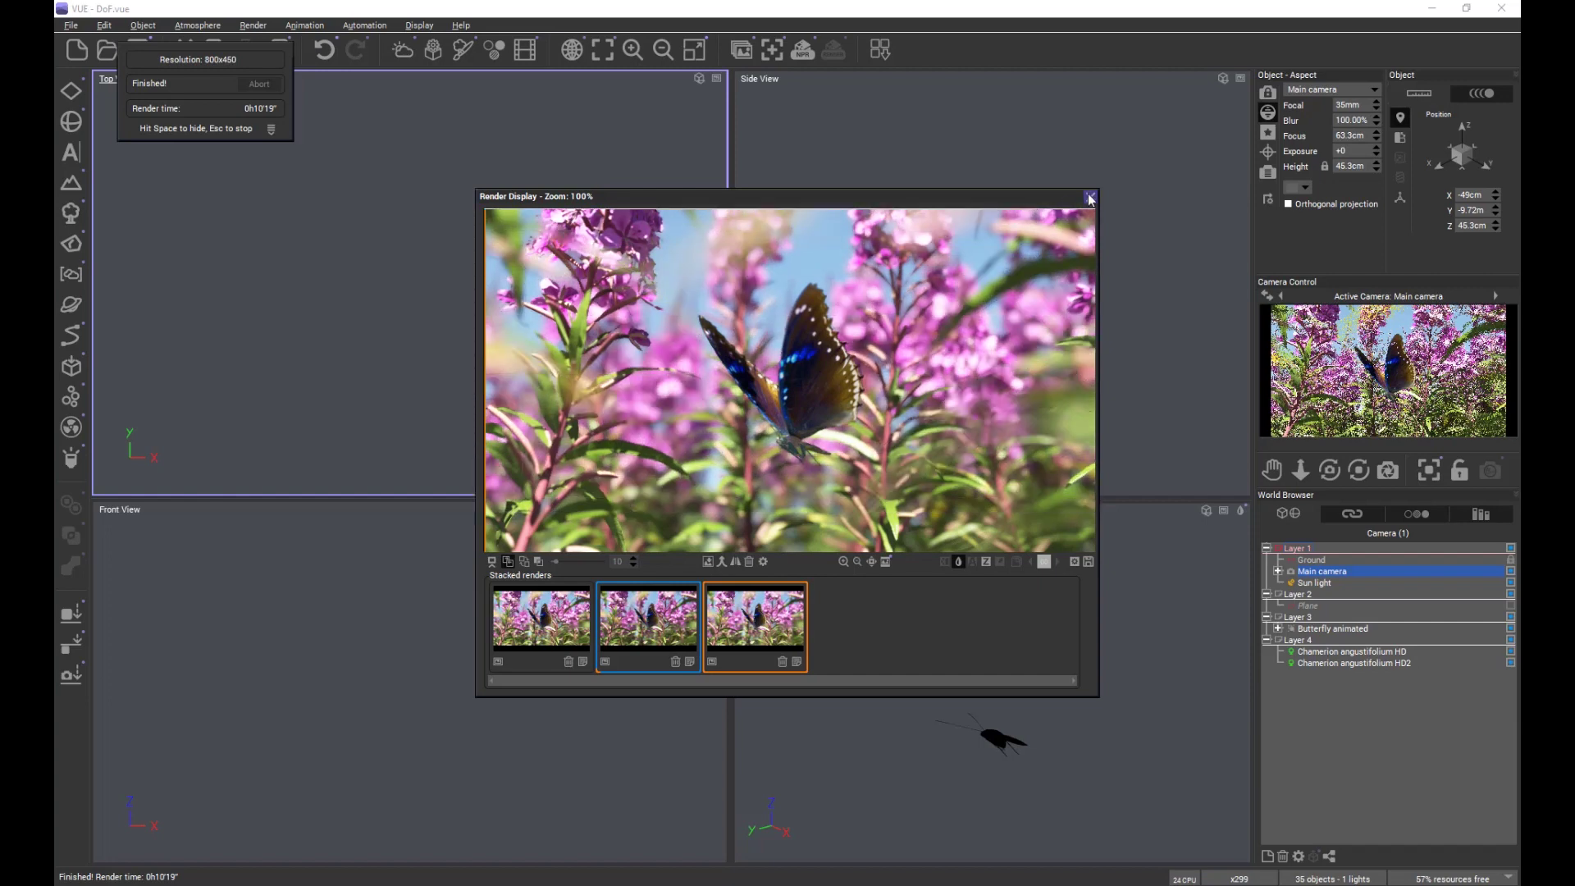
# Step: Close the render display, verify the camera focus target on the butterfly, and reselect Main camera
pyautogui.click(1090, 199)
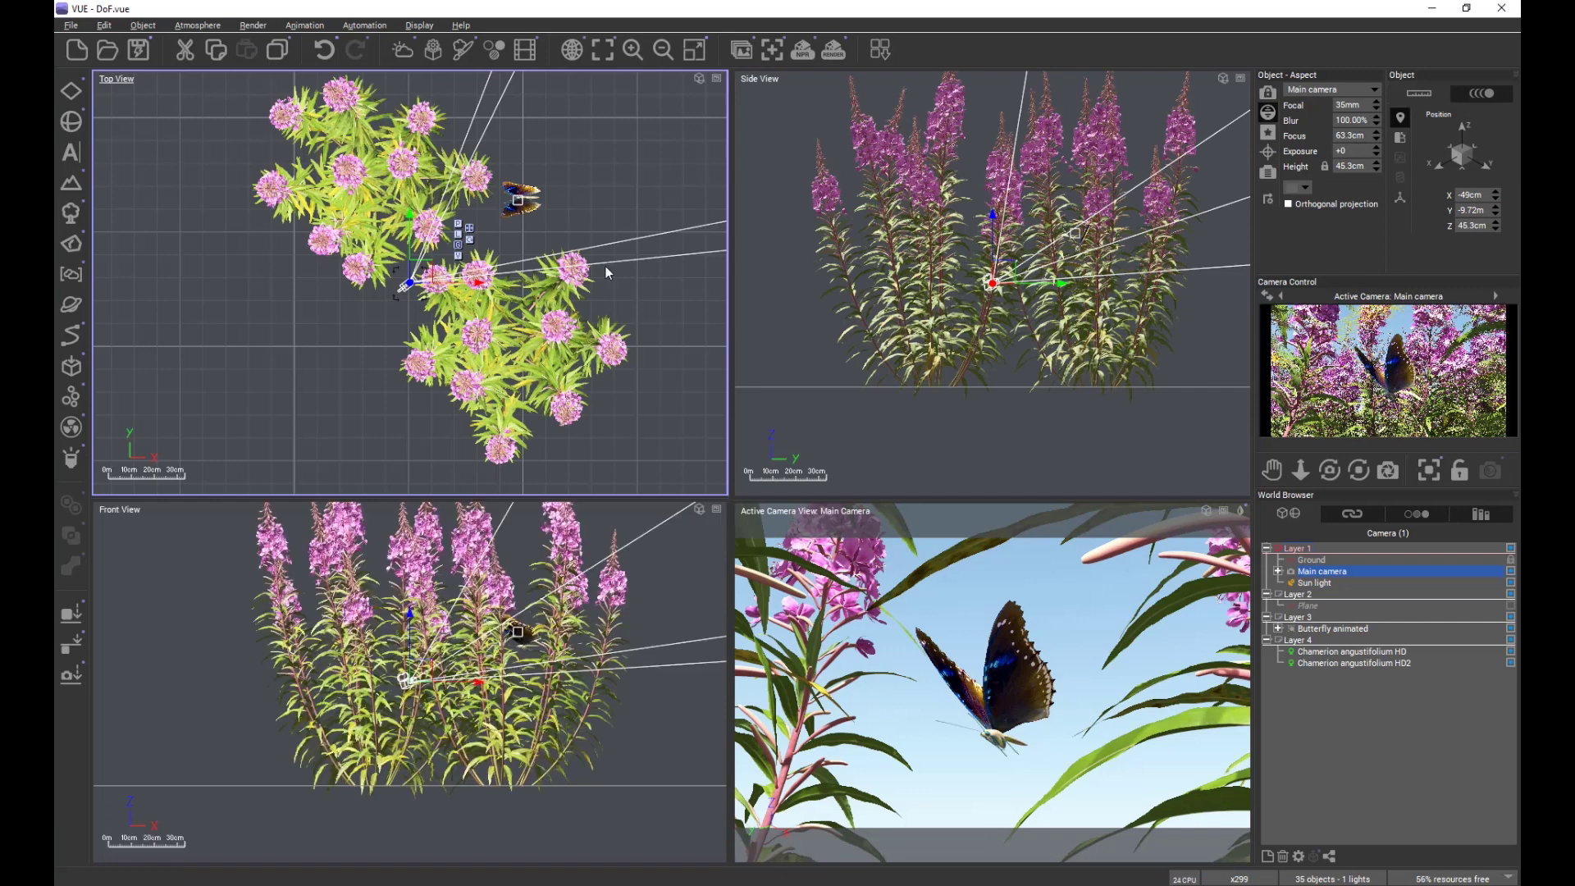
pyautogui.scroll(3, 605, 266)
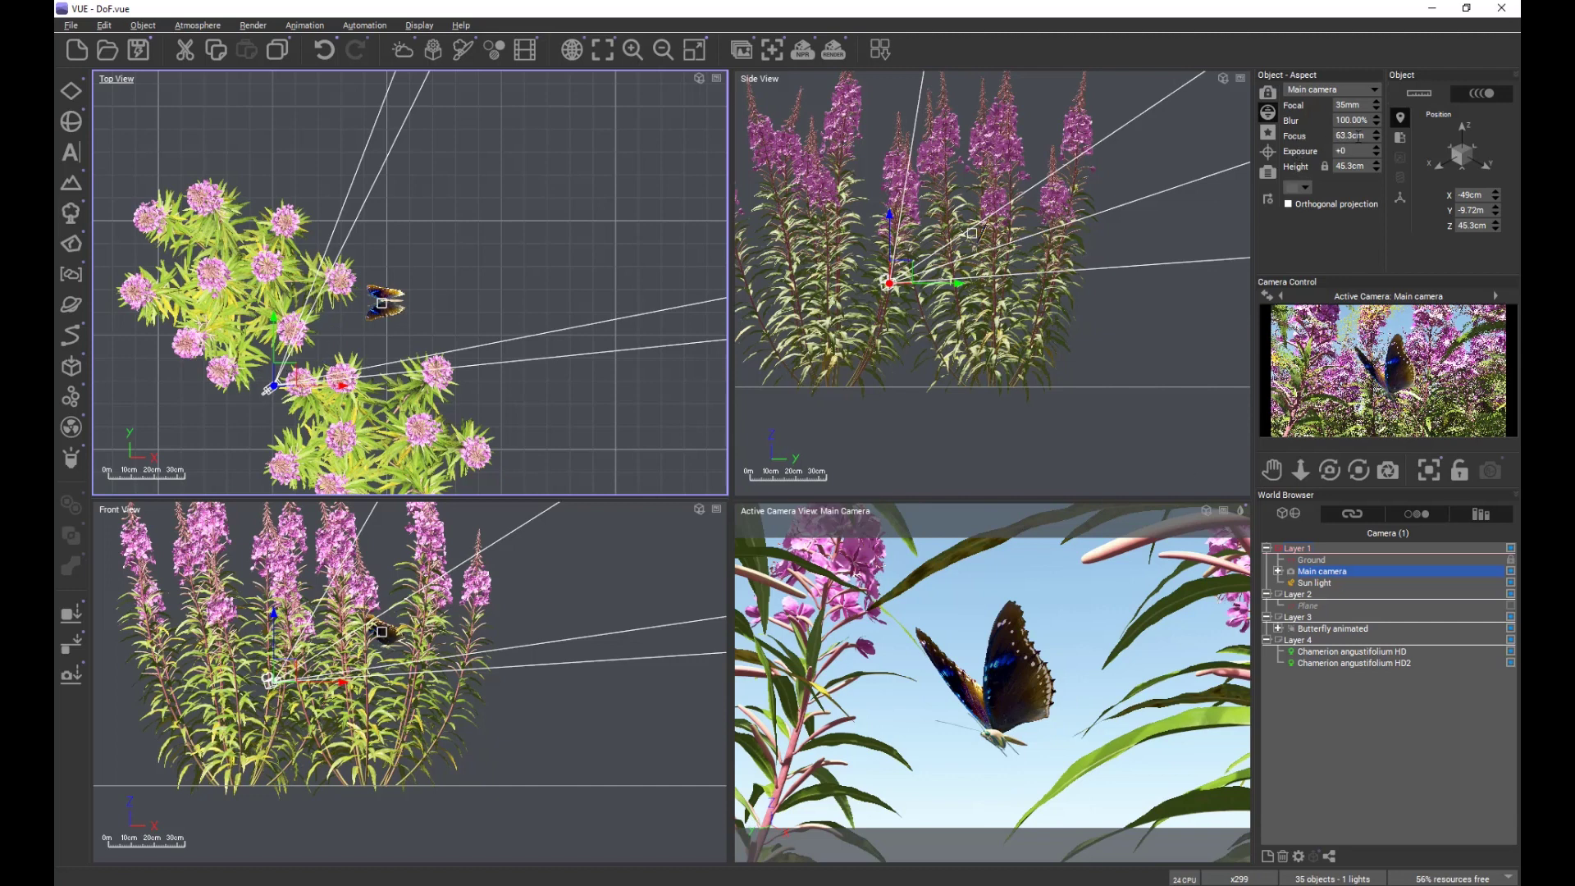
pyautogui.click(1268, 153)
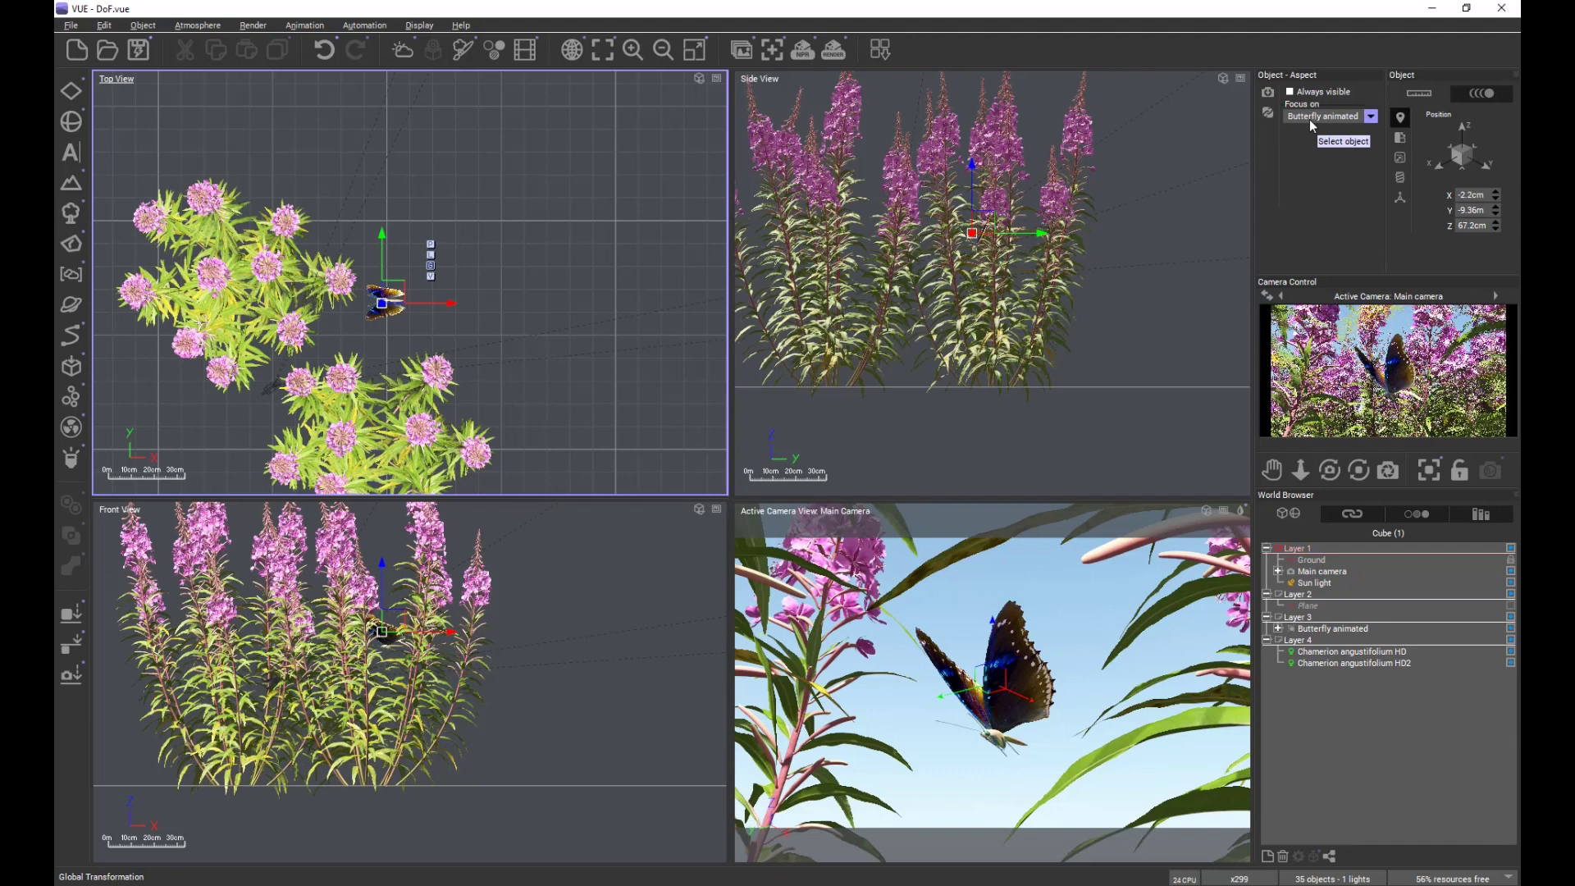
pyautogui.click(1269, 113)
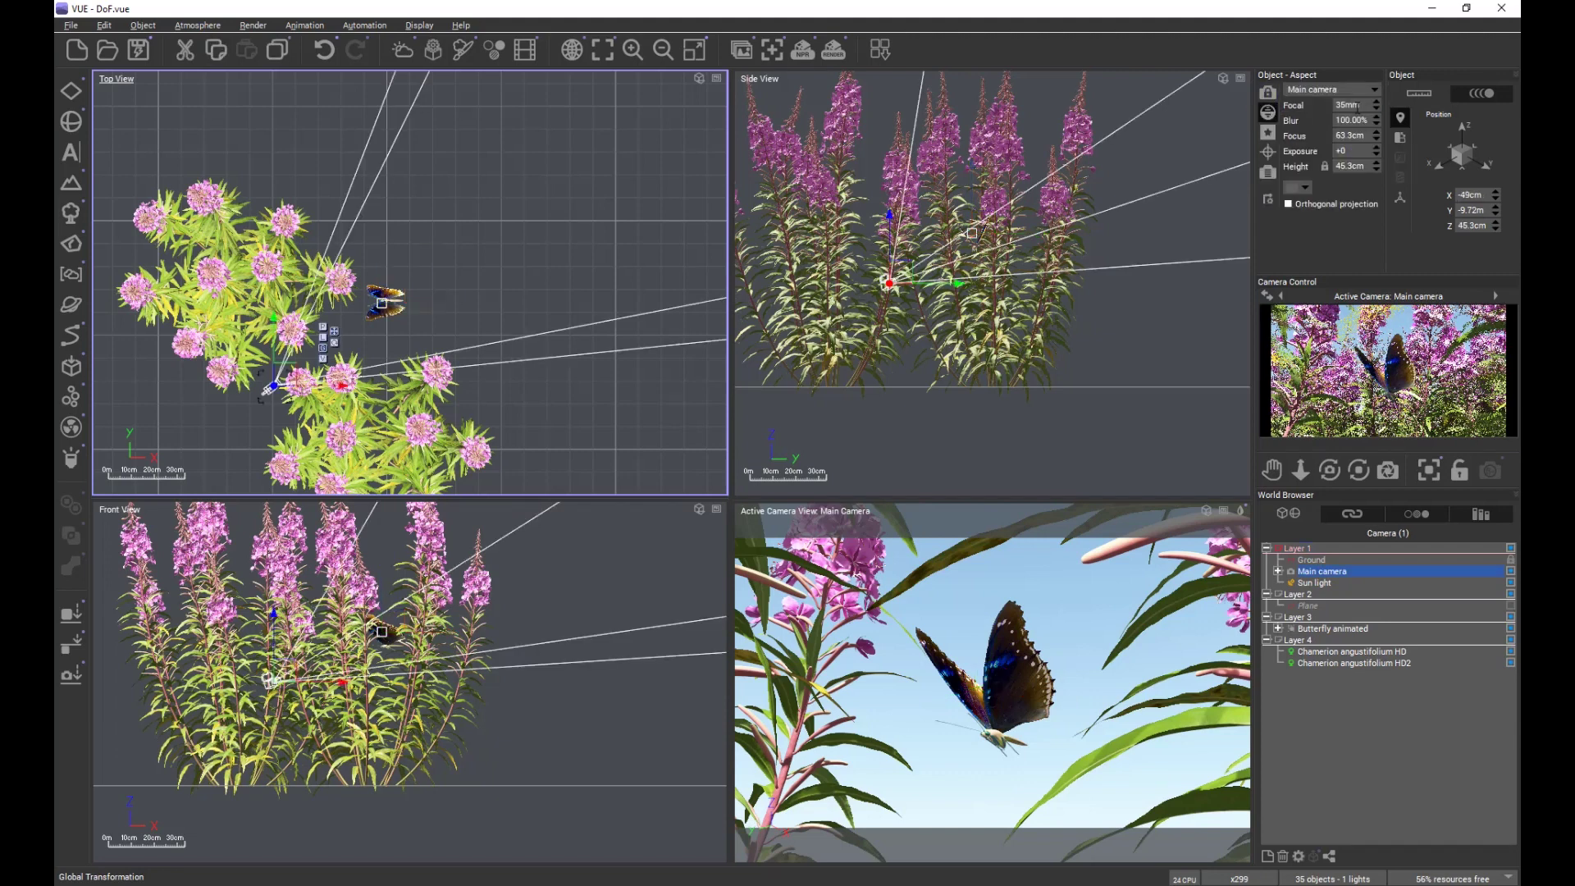
pyautogui.click(1352, 120)
# Step: Enter 50 as the main camera's blur percentage
pyautogui.write('50')
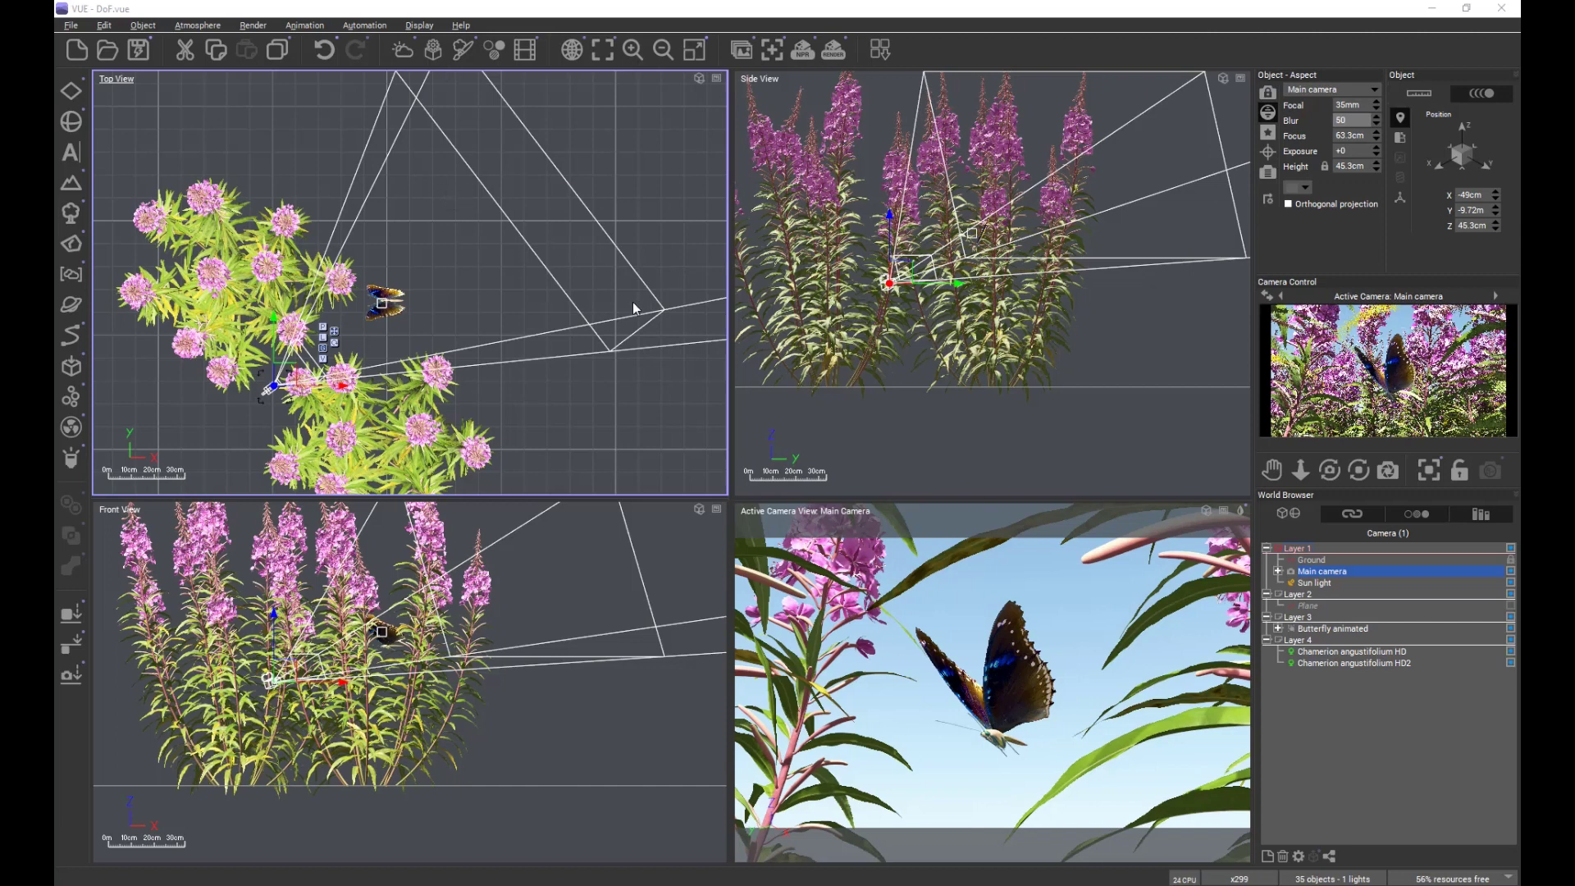
# Step: Open Render Options and the depth-of-field blur settings, showing Hybrid 2.5D with 10 passes
pyautogui.click(834, 51)
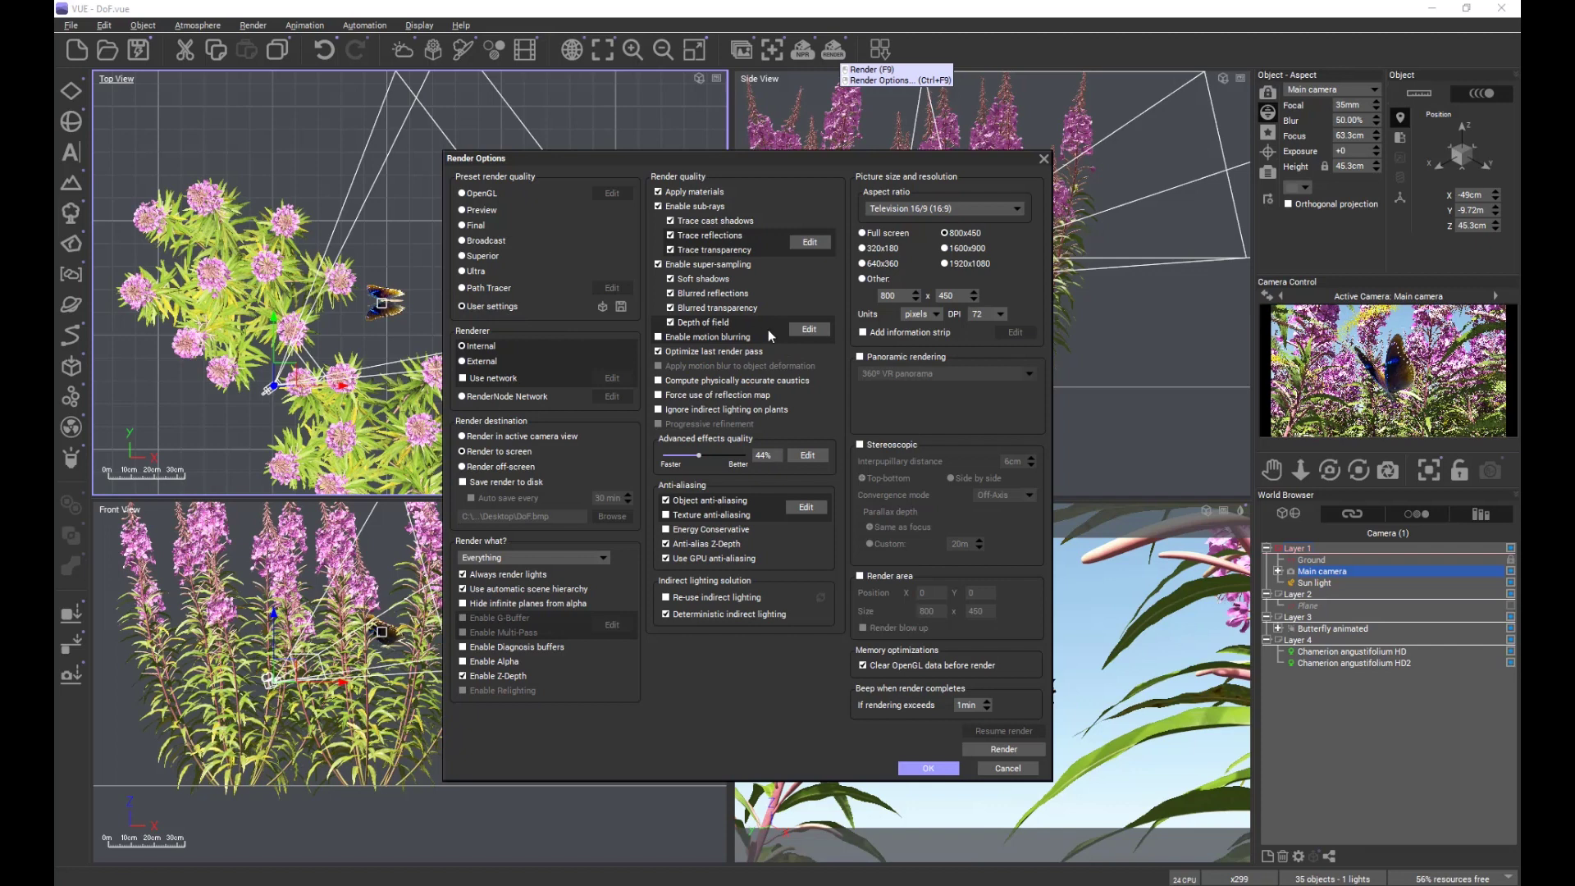
pyautogui.click(809, 330)
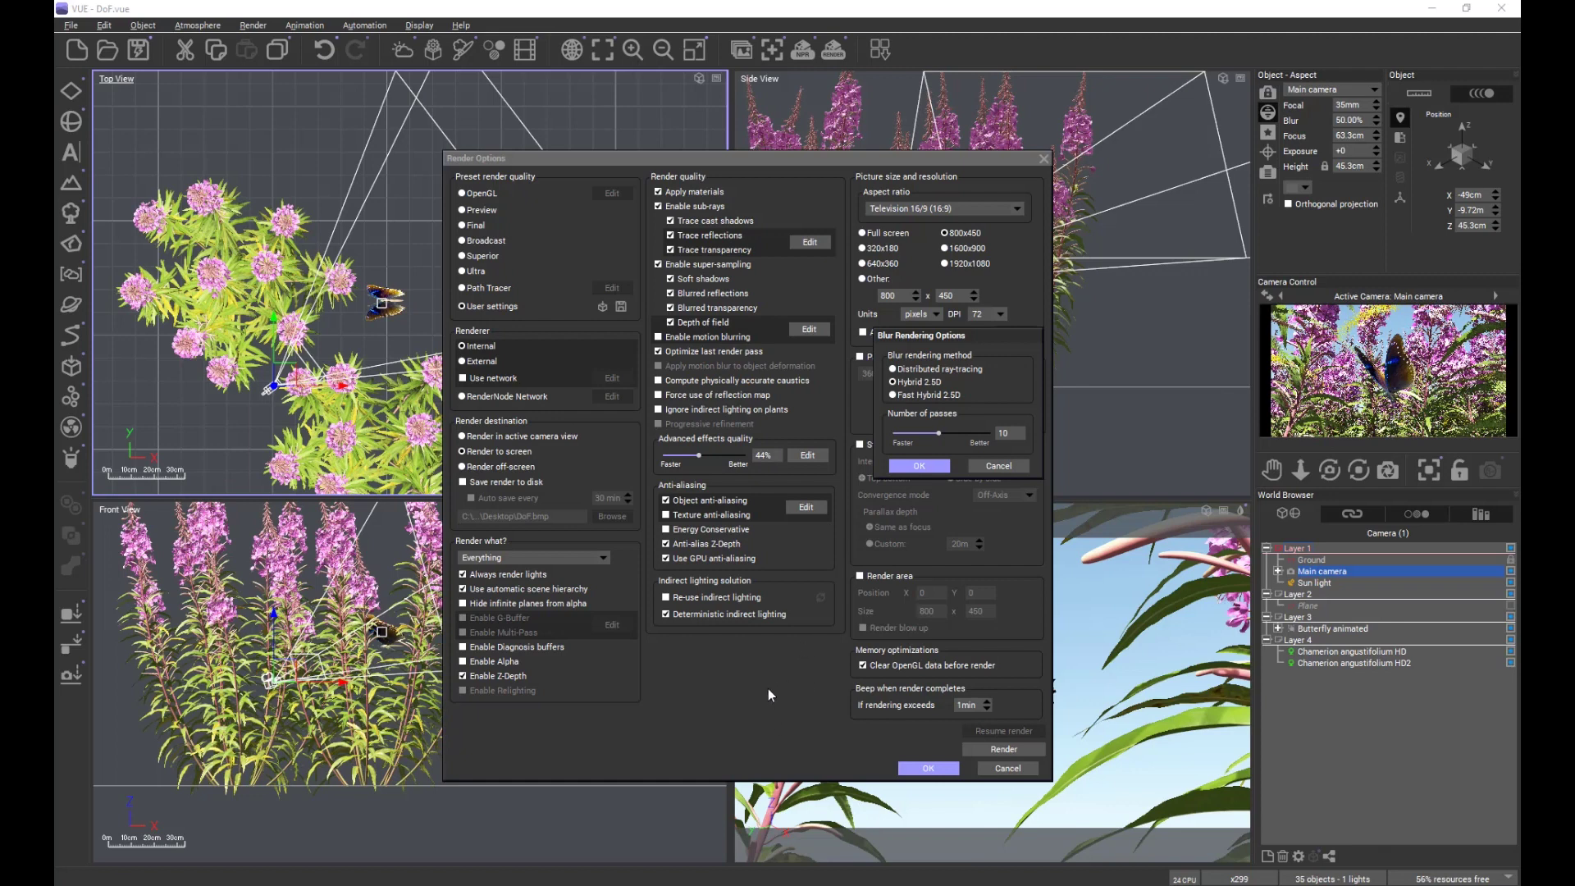
# Step: Confirm the blur rendering options and move the Render Options dialog slightly higher
pyautogui.click(920, 466)
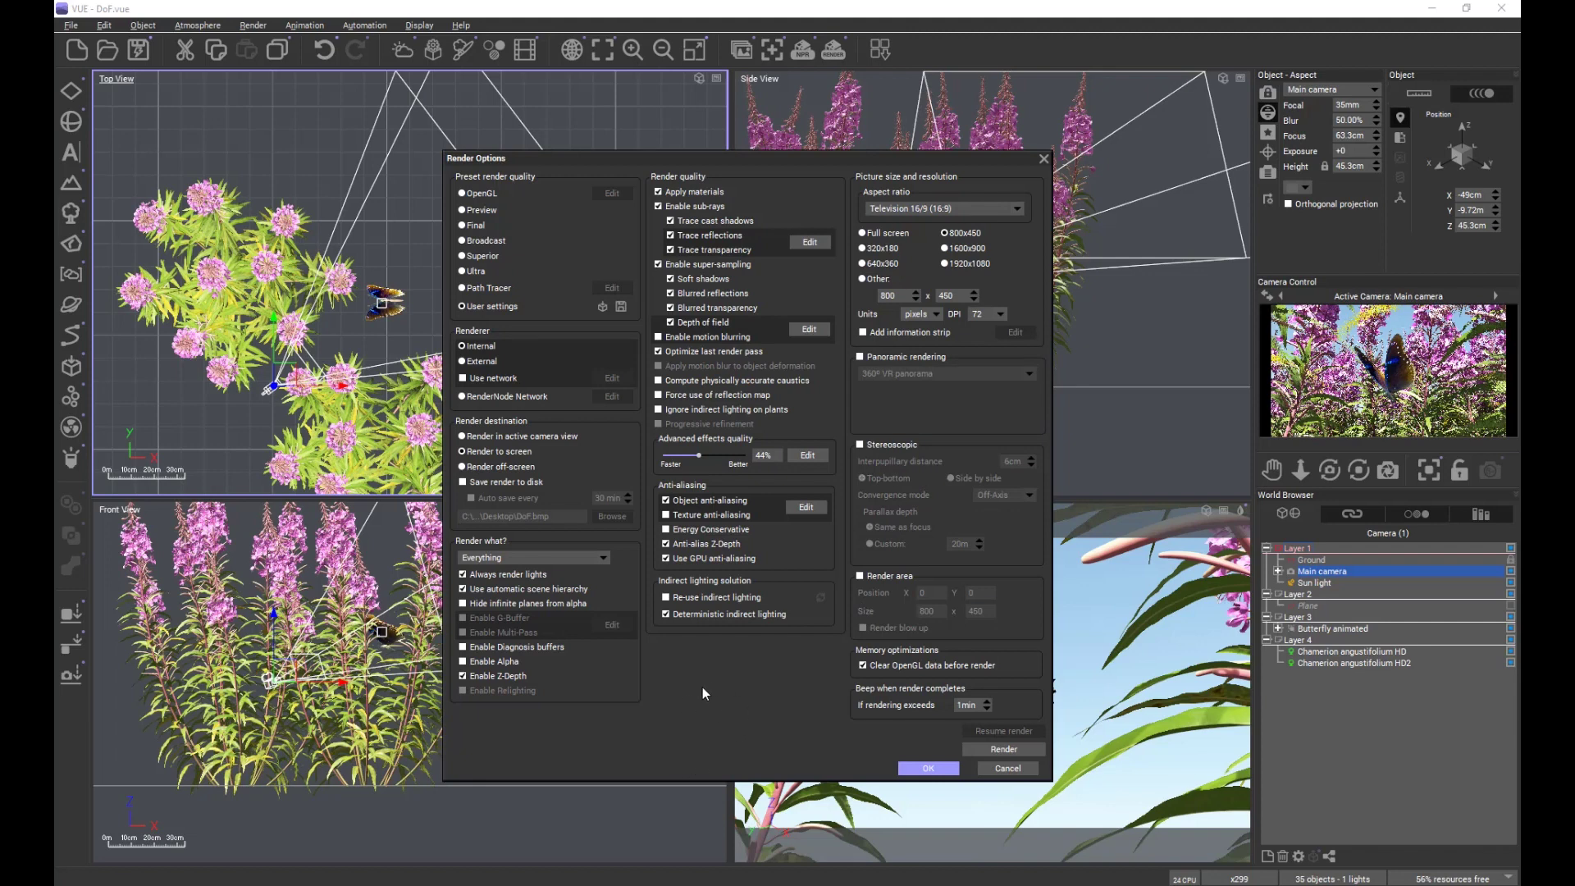
pyautogui.moveTo(702, 694); pyautogui.dragTo(710, 605)
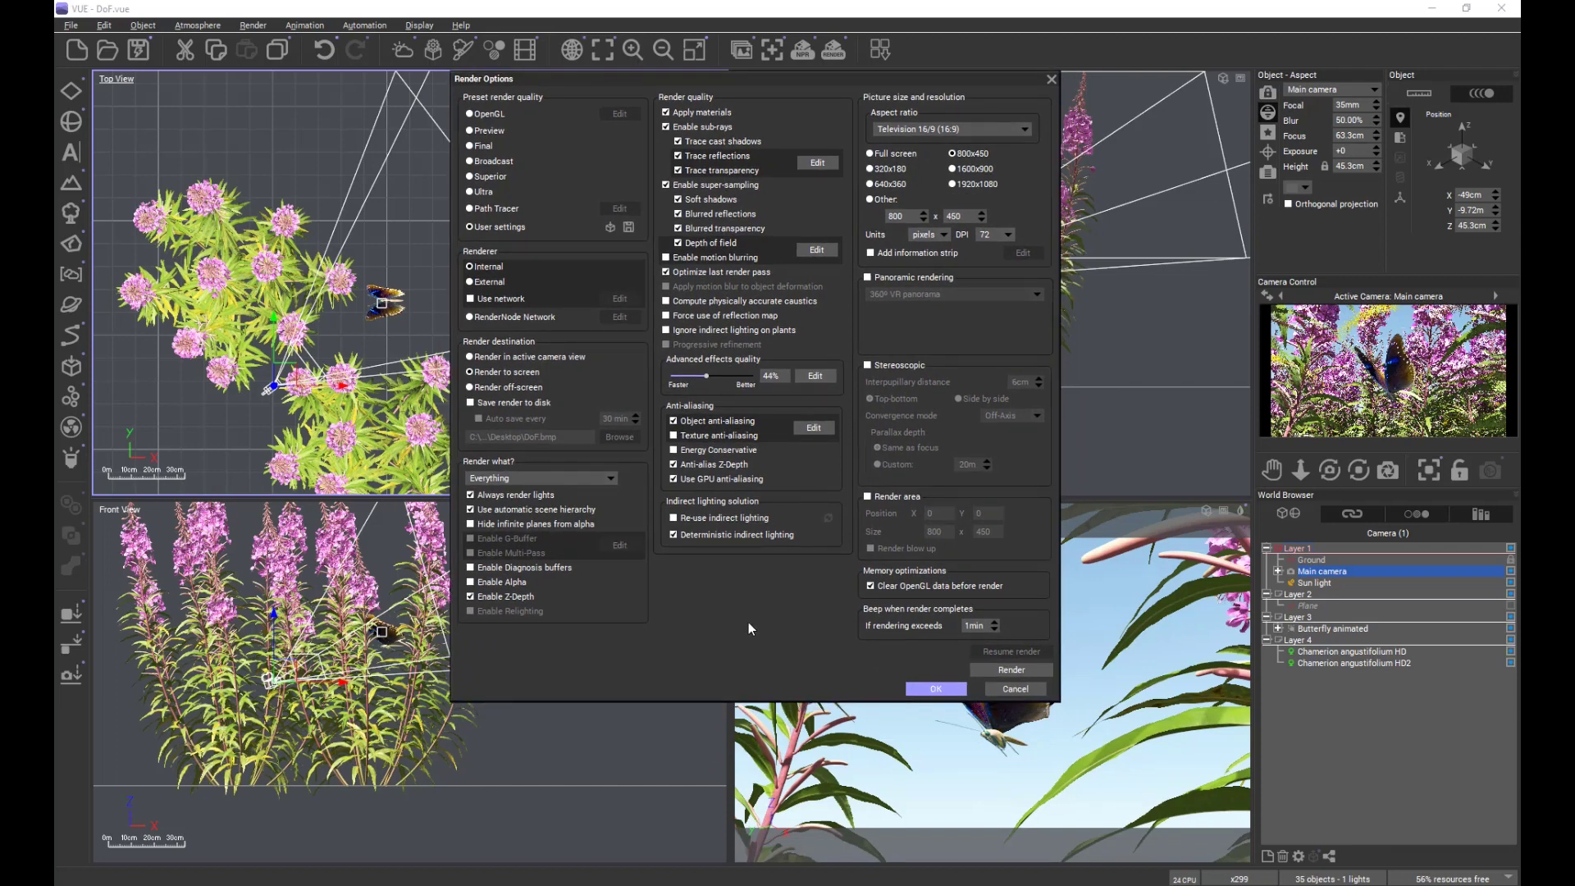
pyautogui.moveTo(748, 622); pyautogui.dragTo(743, 640)
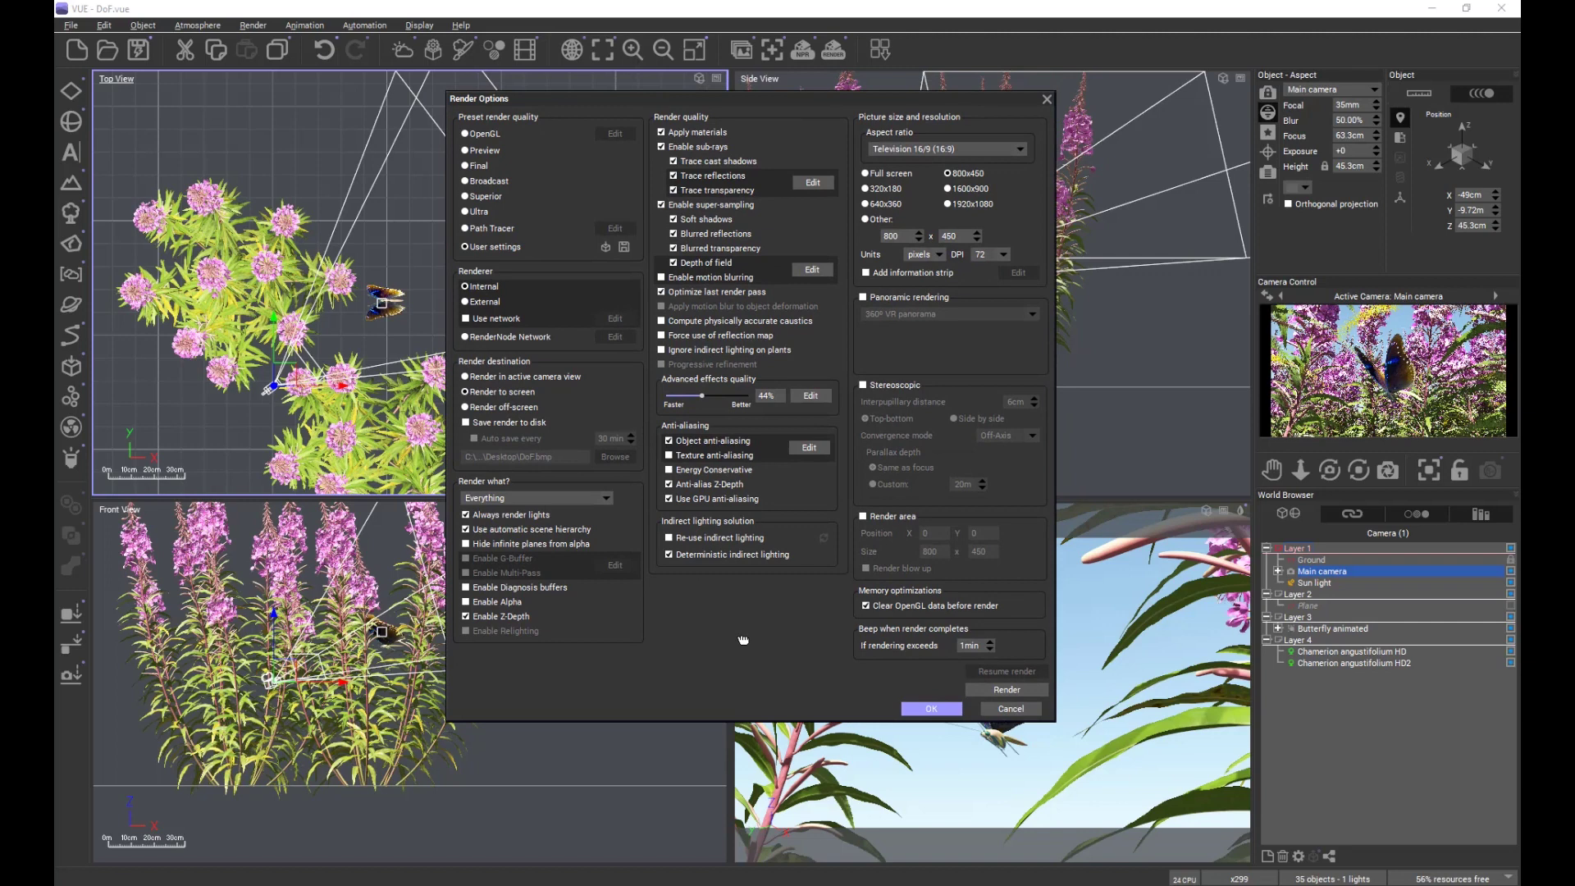